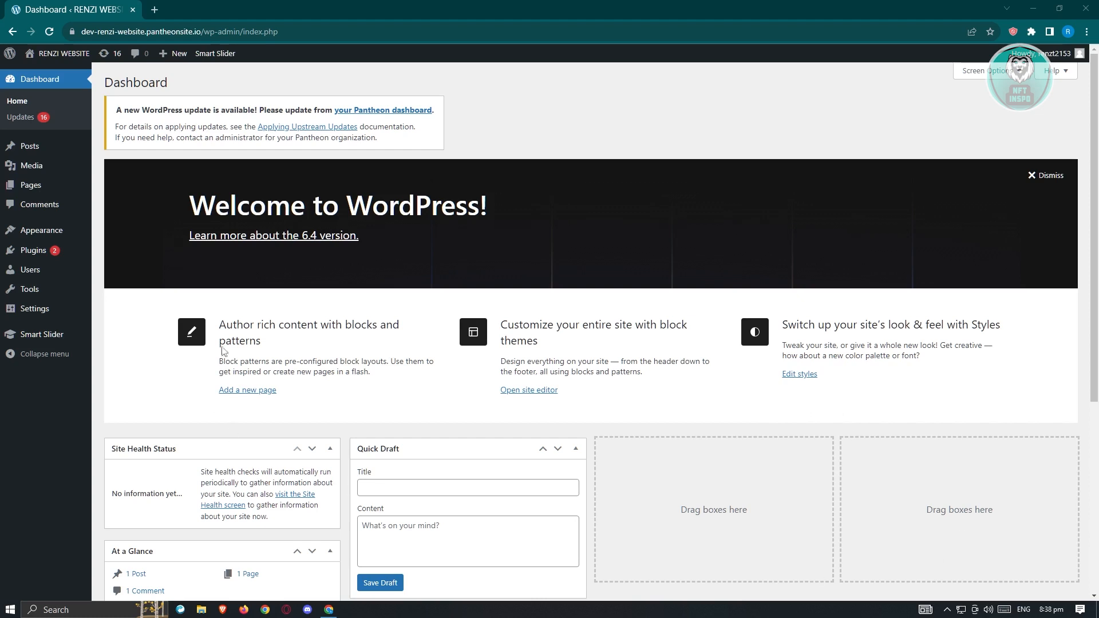
Step: Search the plugin directory for "slider" from the page for adding new plugins
mouse_move(26, 255)
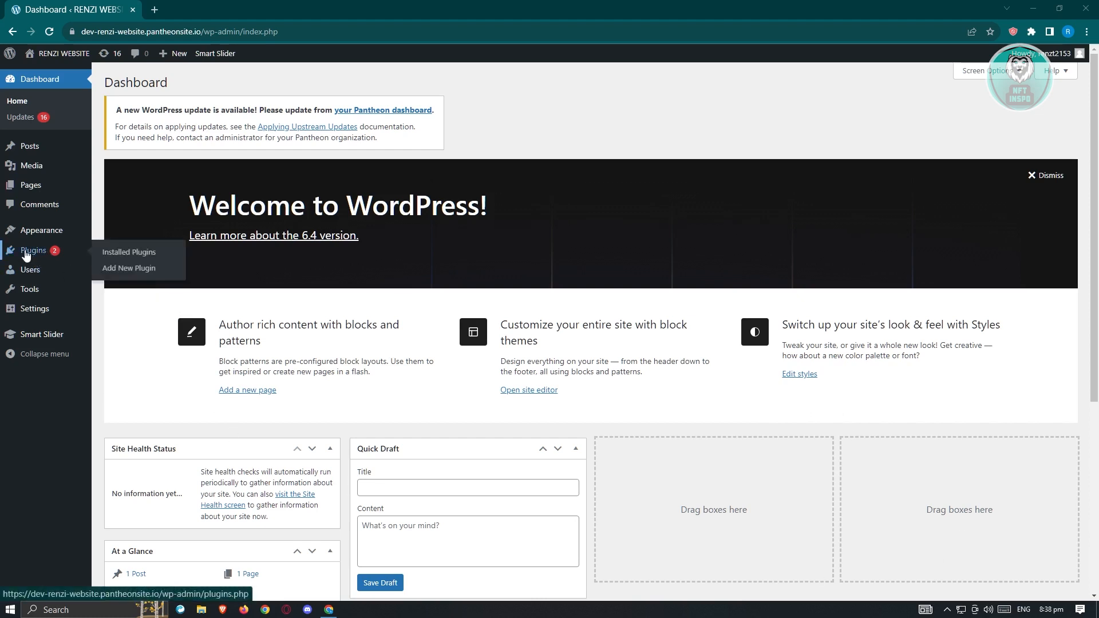
click(142, 272)
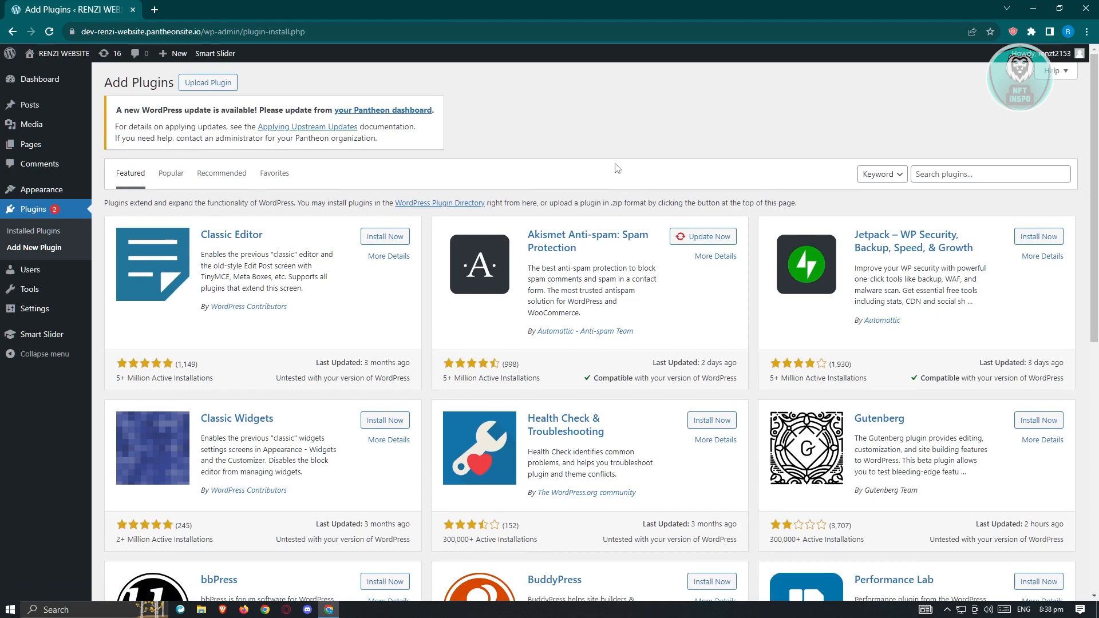
click(959, 173)
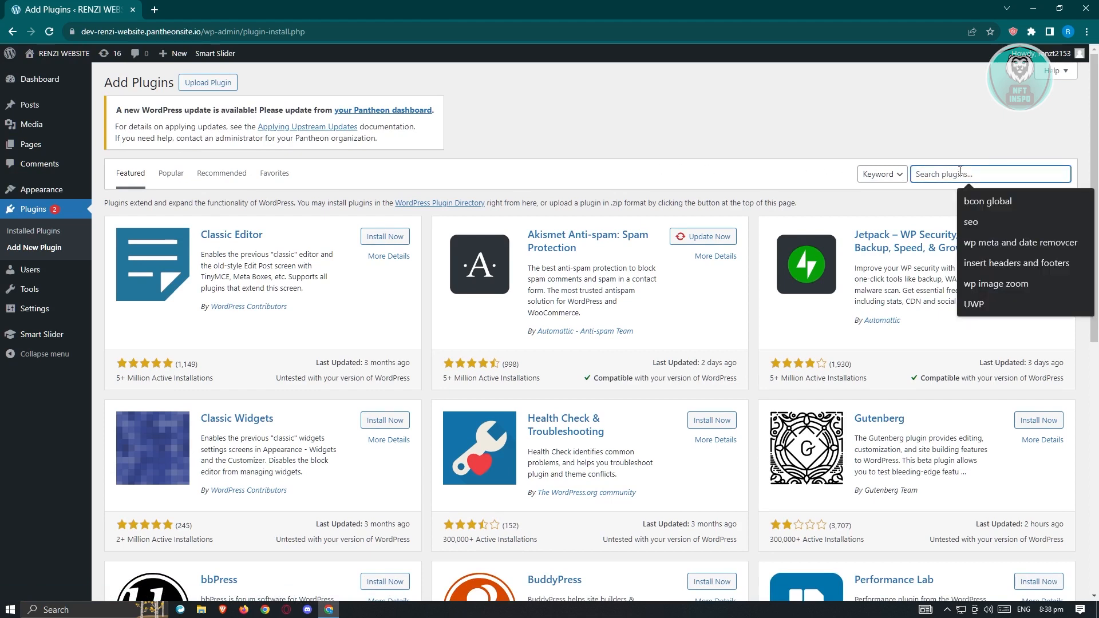
text(slider)
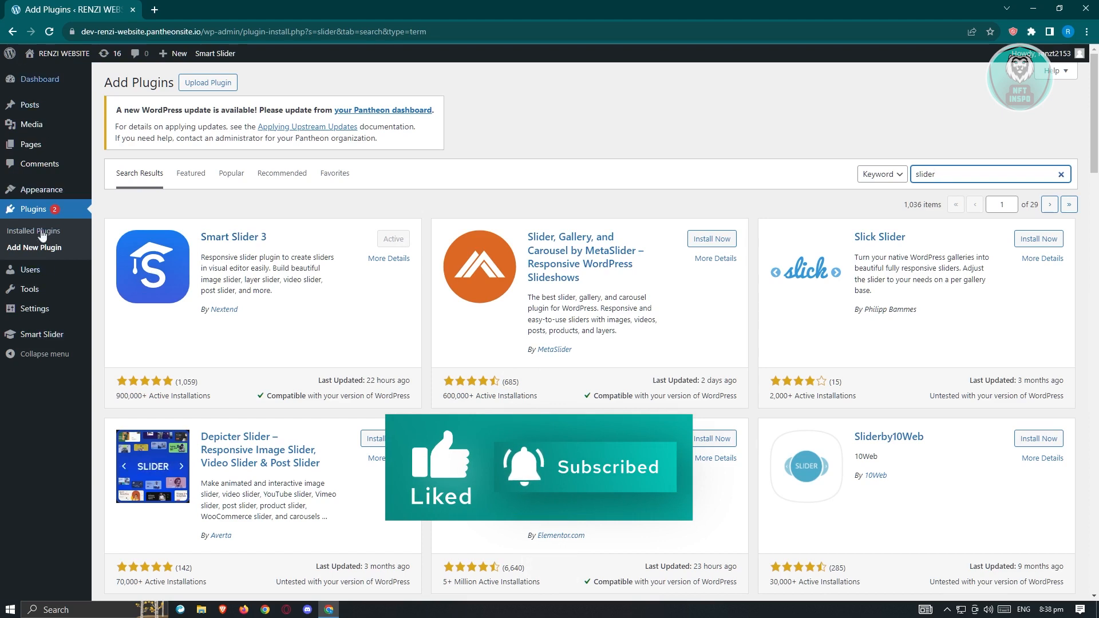
Step: Open Smart Slider and continue past its welcome page to the project dashboard
mouse_move(76, 343)
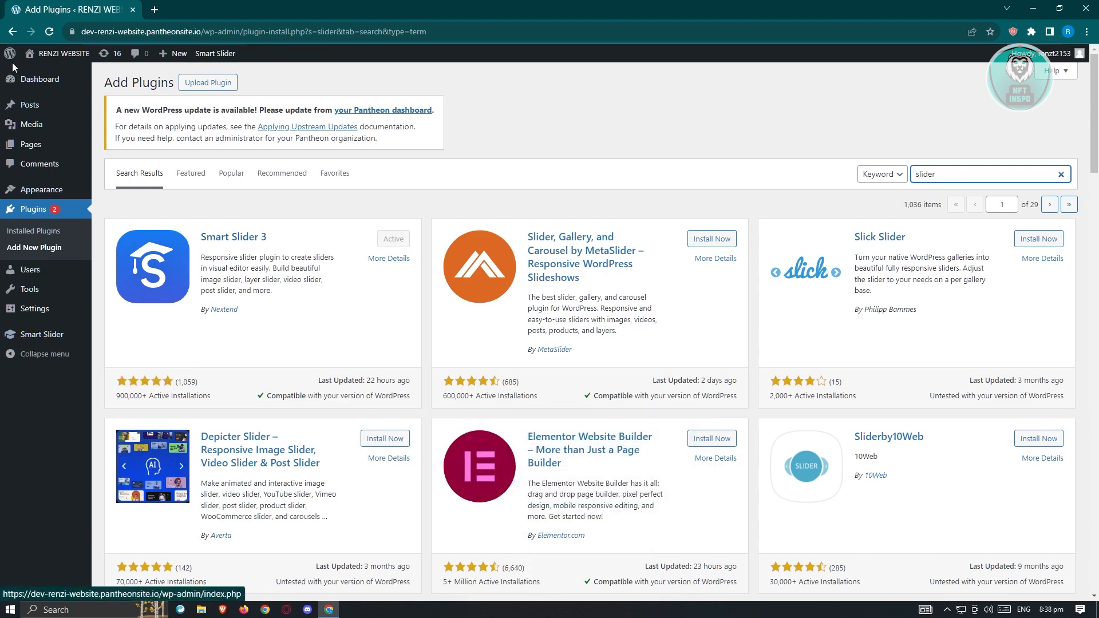
click(42, 342)
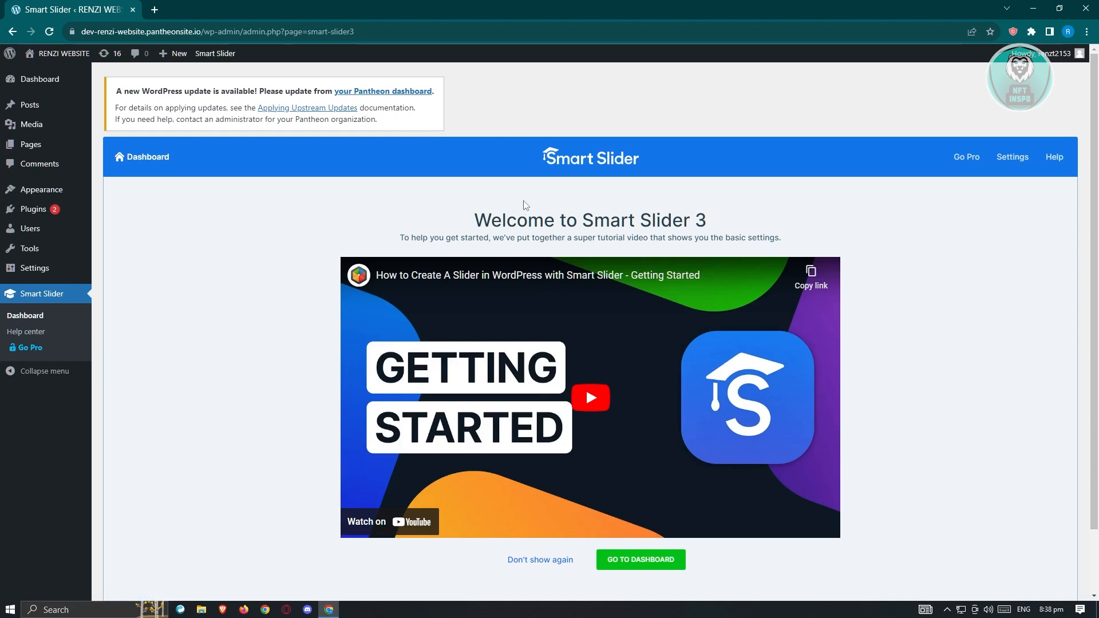
scroll(650, 213, down, 1)
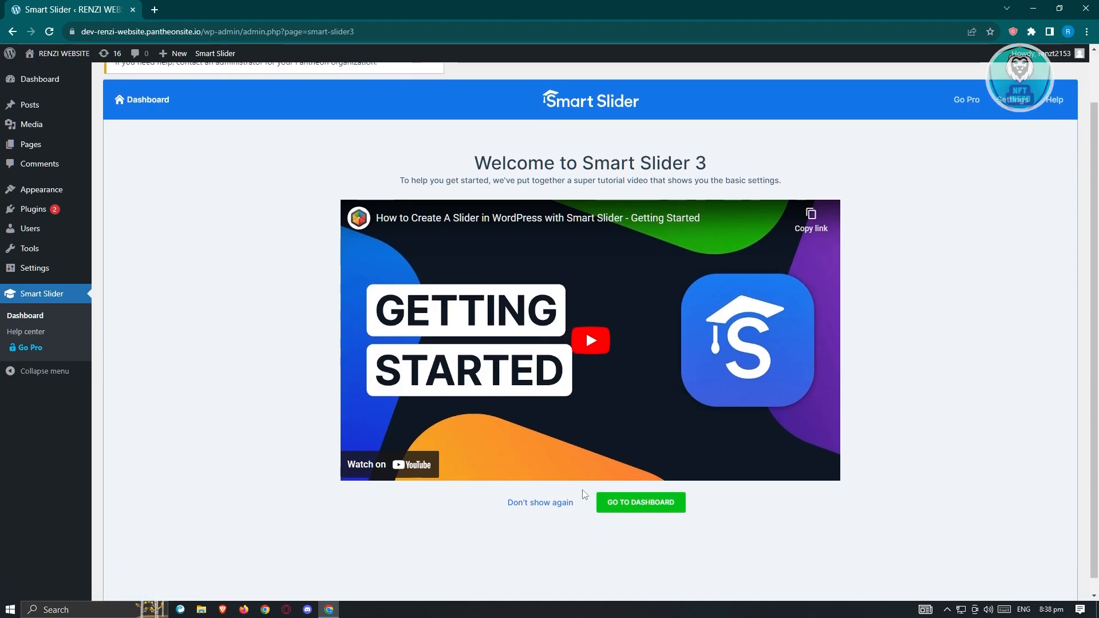
click(652, 515)
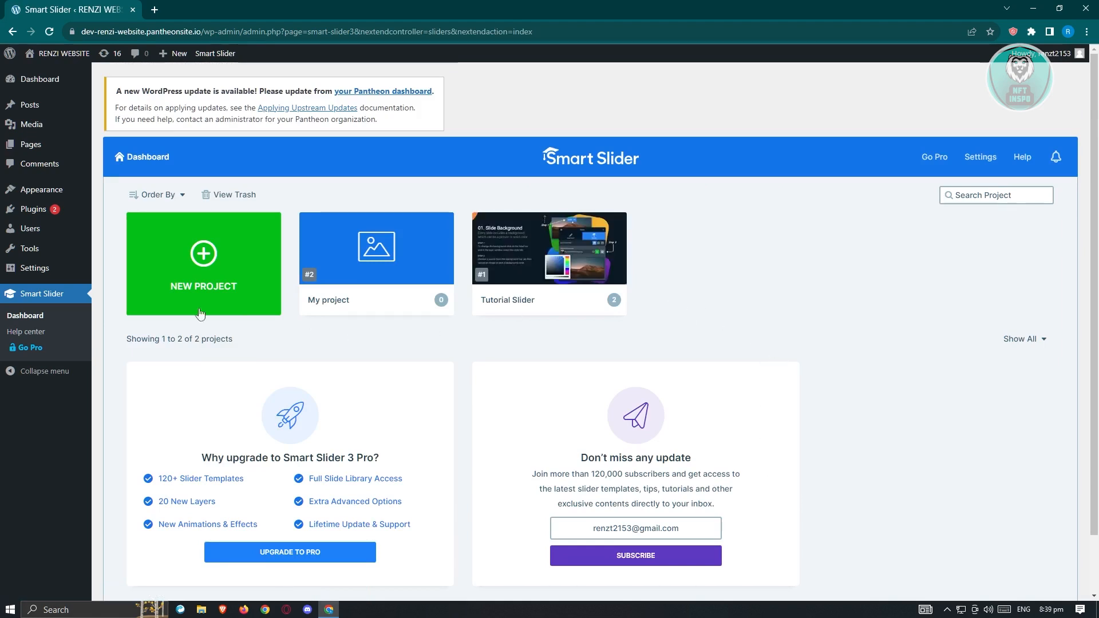
Step: Create a new project from scratch as a Simple slider named TEST
click(208, 259)
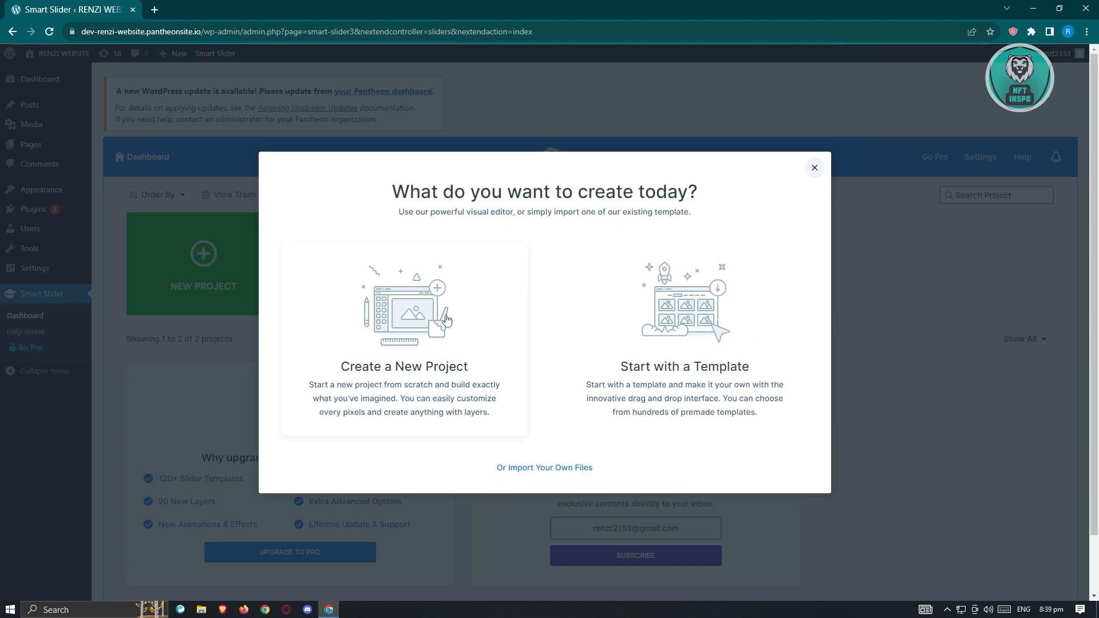
click(448, 320)
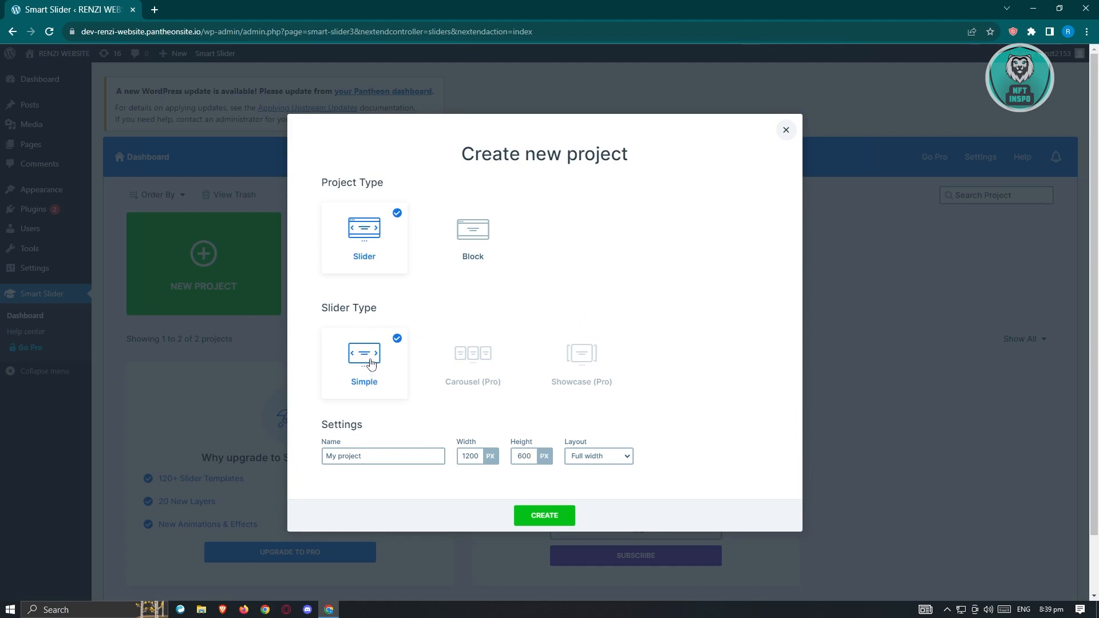
drag(369, 456, 304, 455)
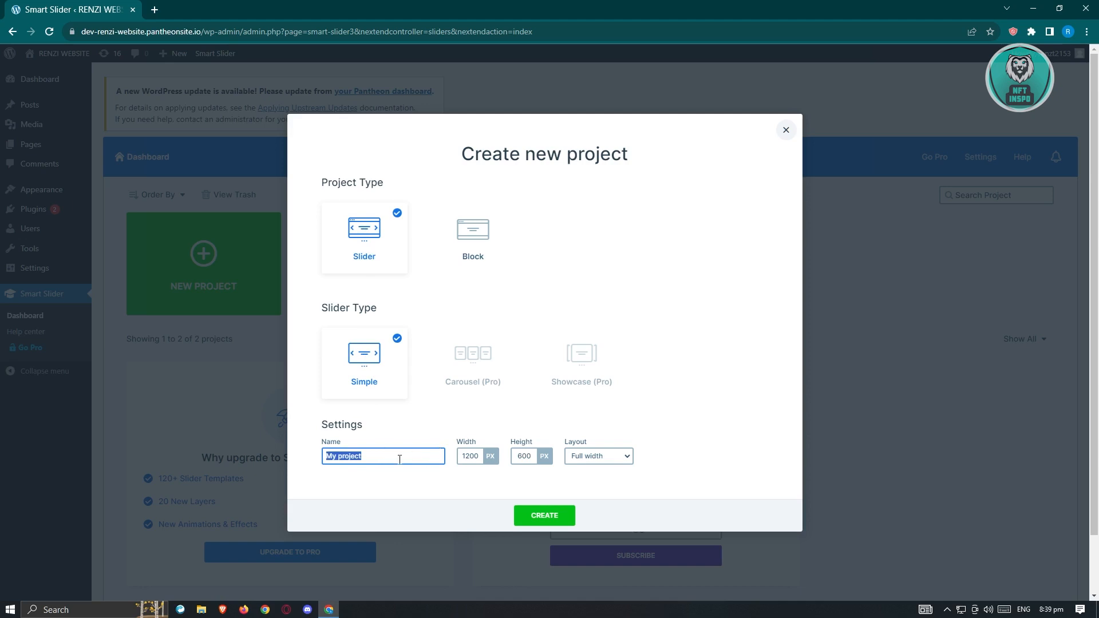
text(TEST)
click(542, 518)
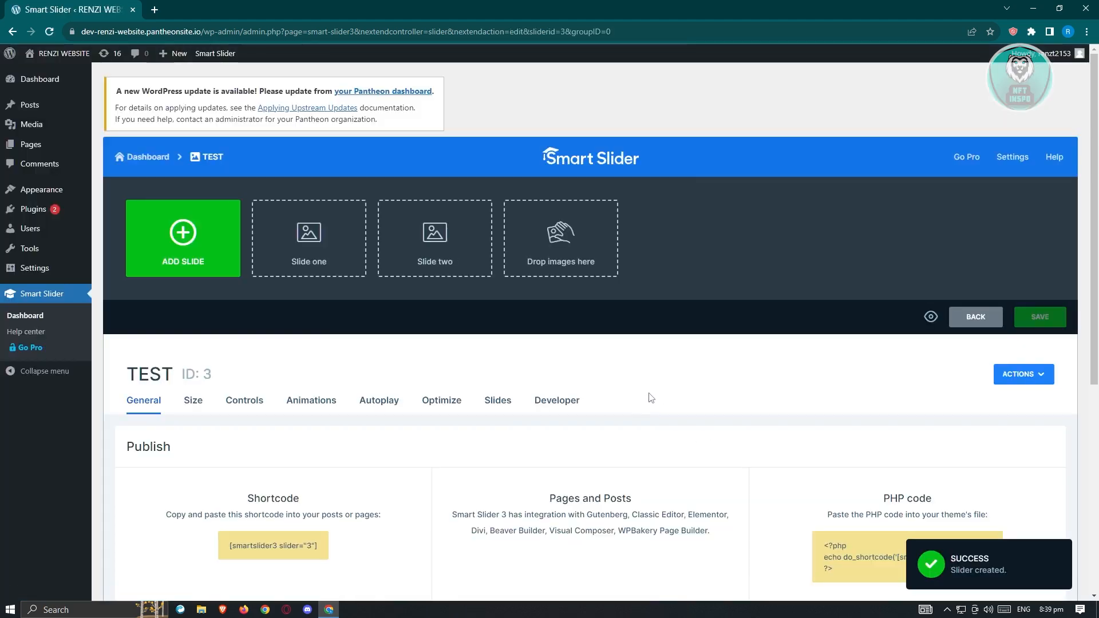
Step: Start adding image slides and select the first pancake image and the breakfast plate image in the media library
scroll(289, 279, down, 1)
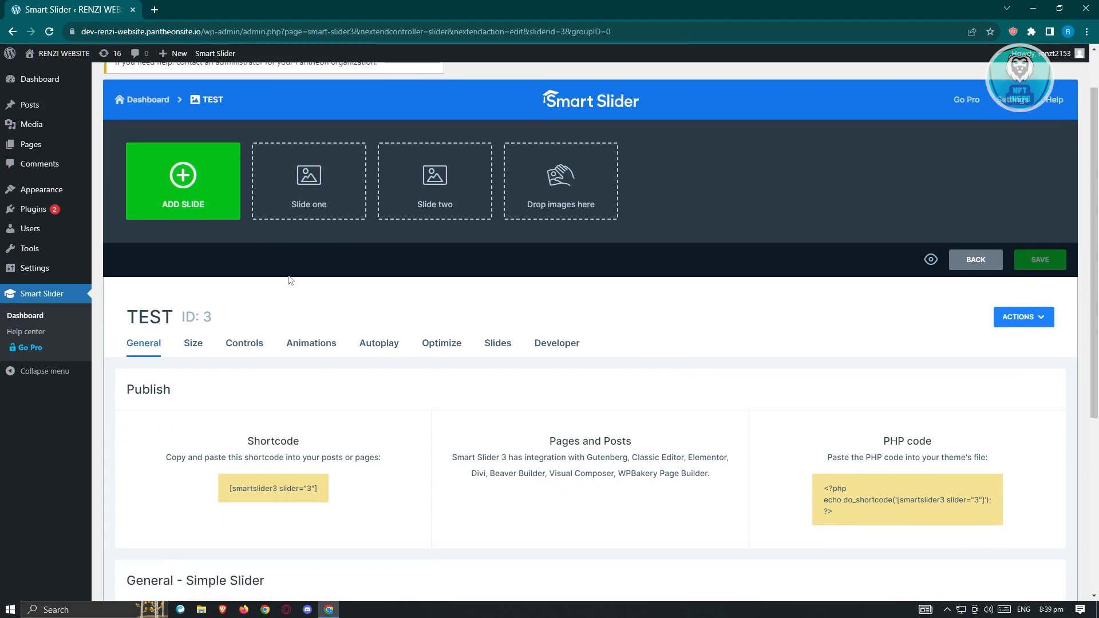
click(181, 195)
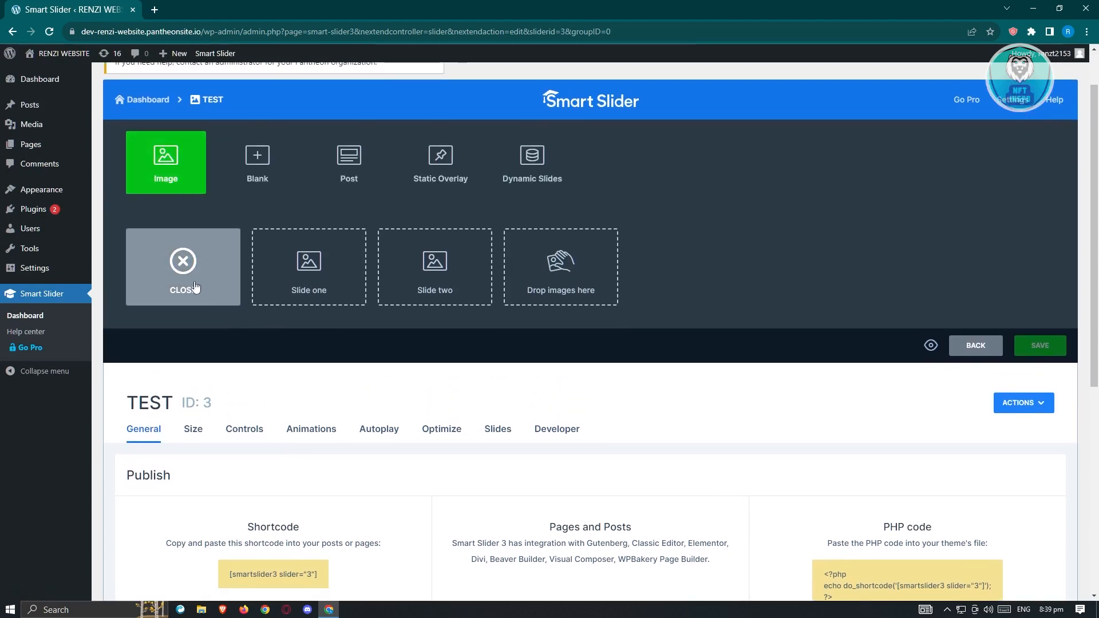
click(160, 166)
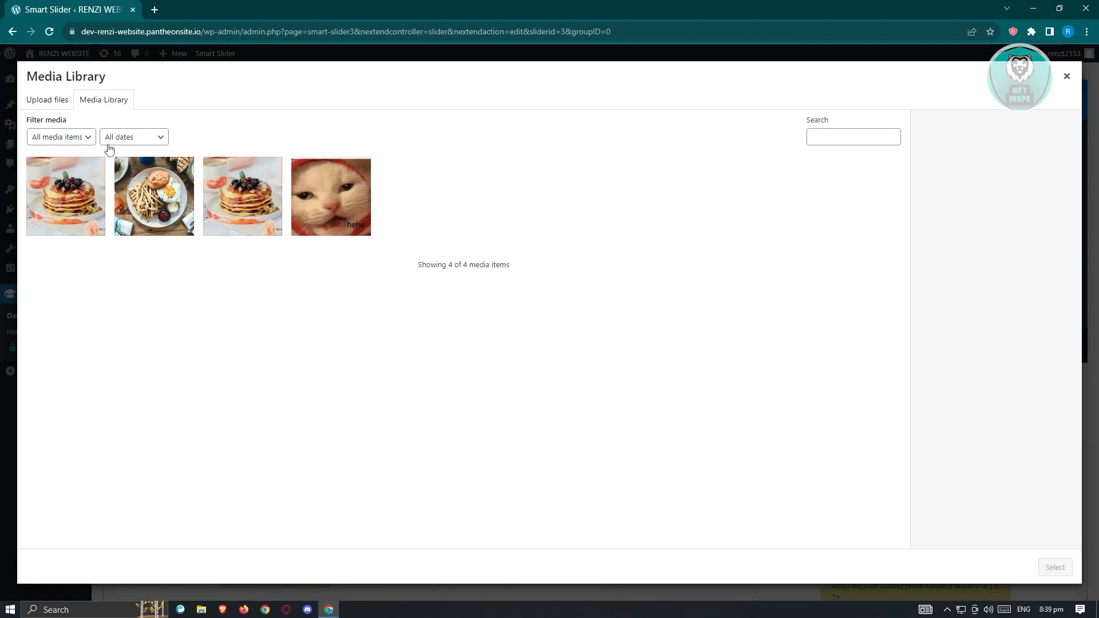
click(49, 104)
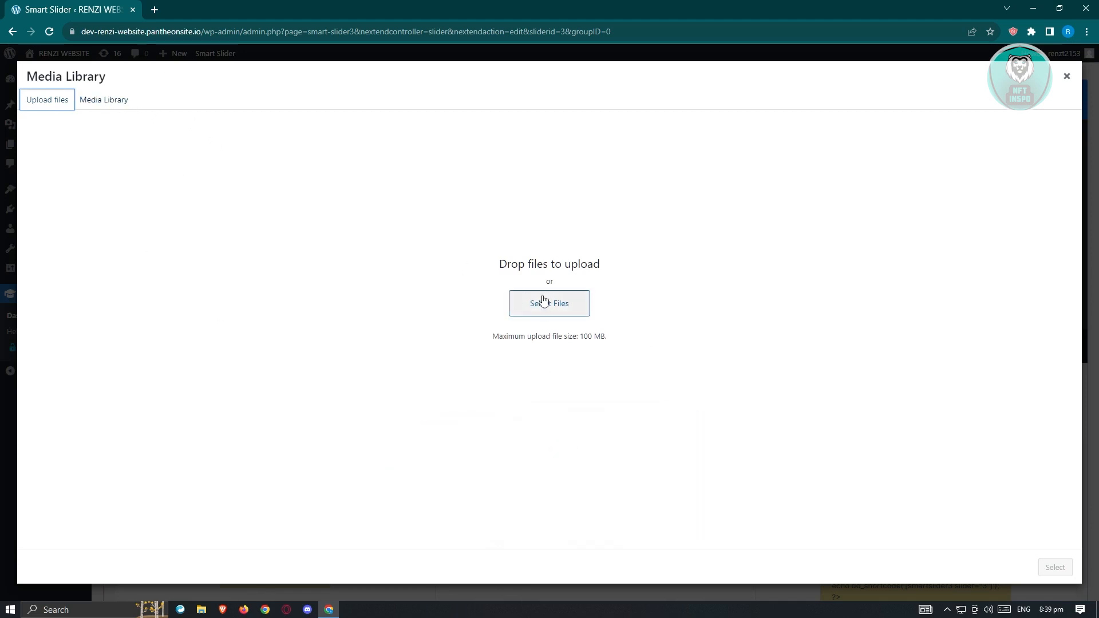
click(108, 102)
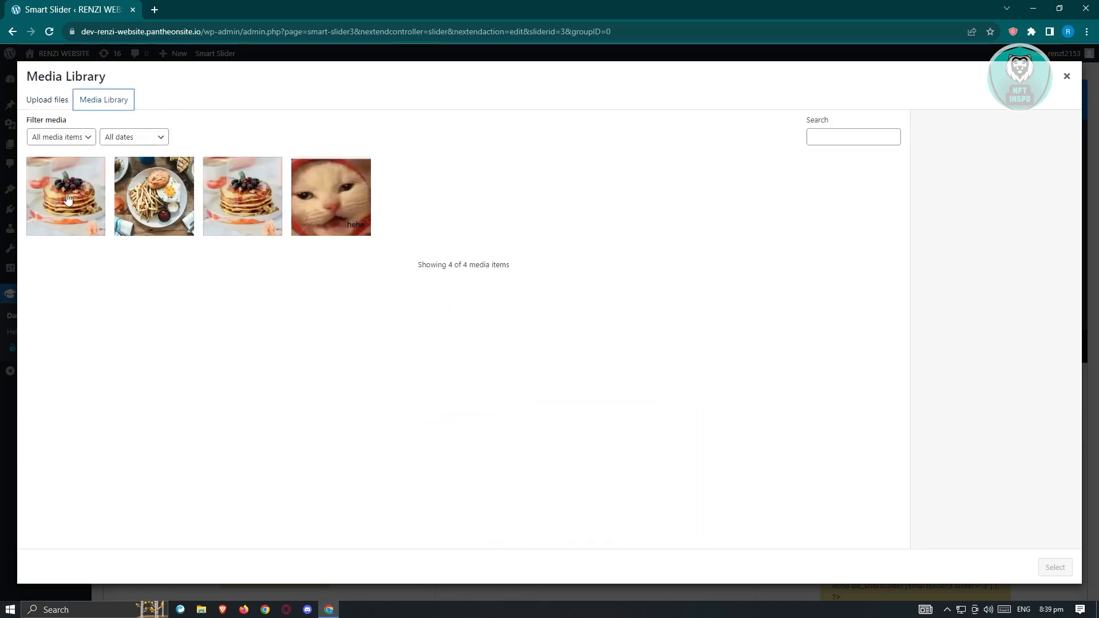
click(56, 196)
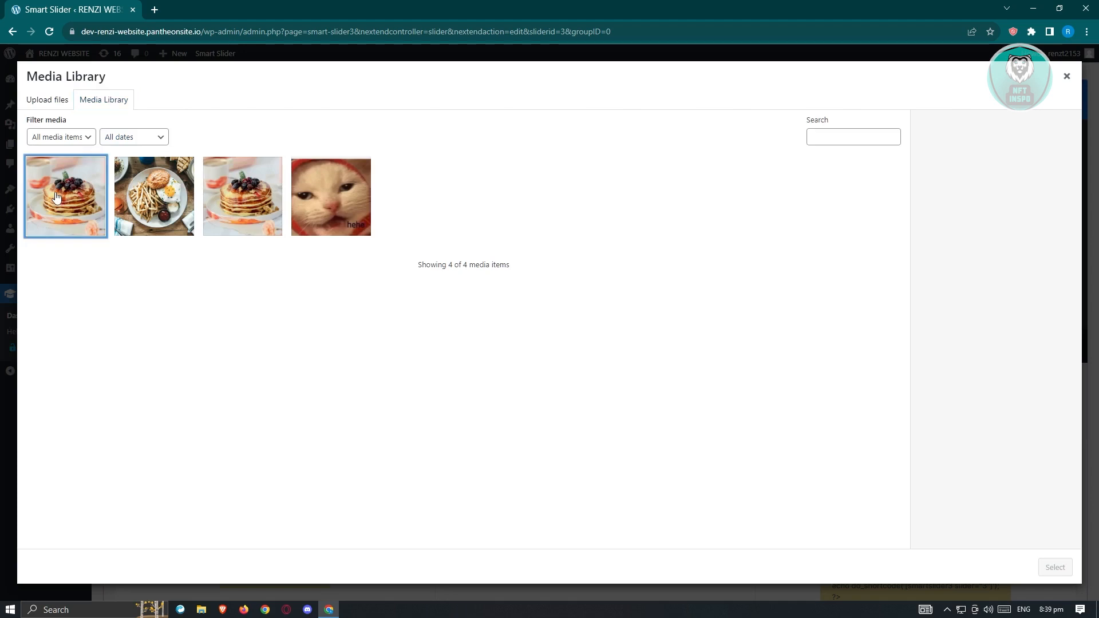
click(142, 207)
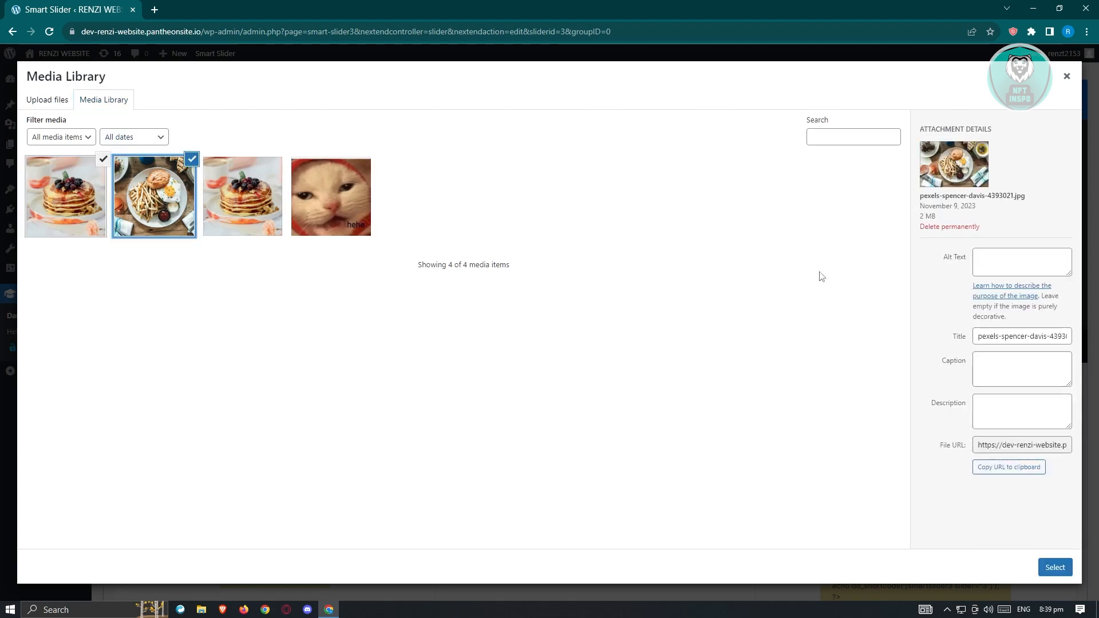
Step: Set the breakfast plate image's alt text to FOOD and insert both selected images as slides
click(1014, 261)
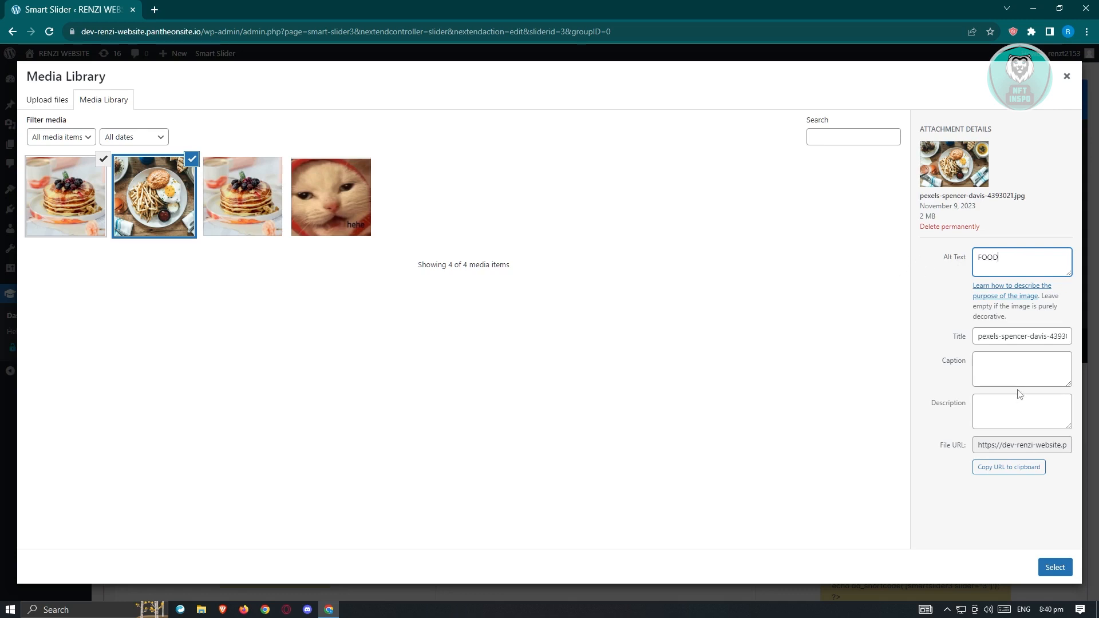
click(1026, 372)
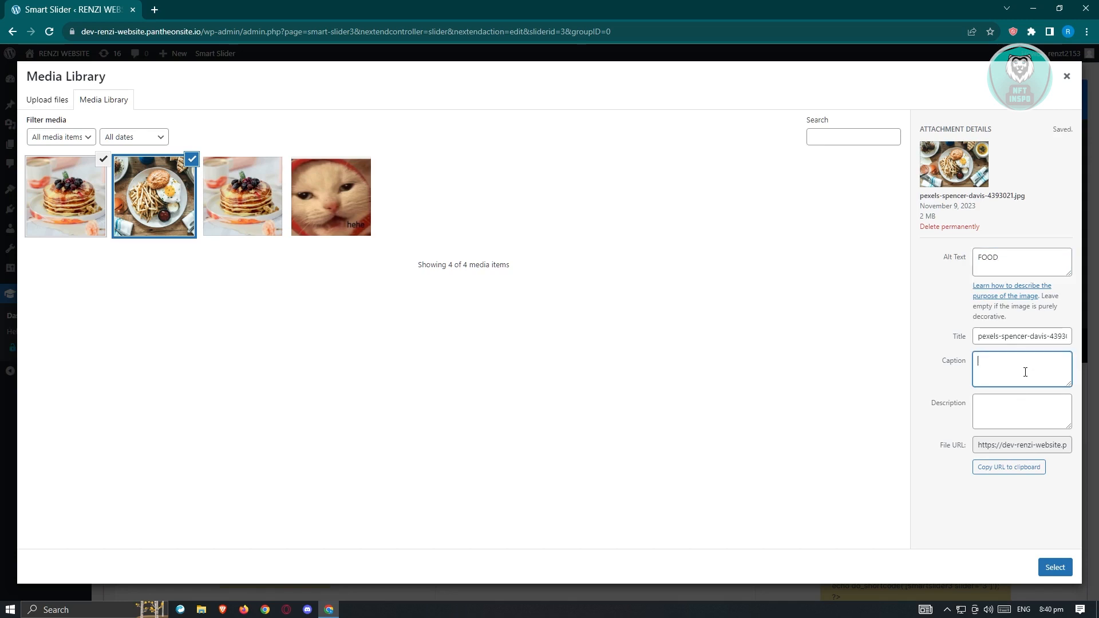
click(1019, 410)
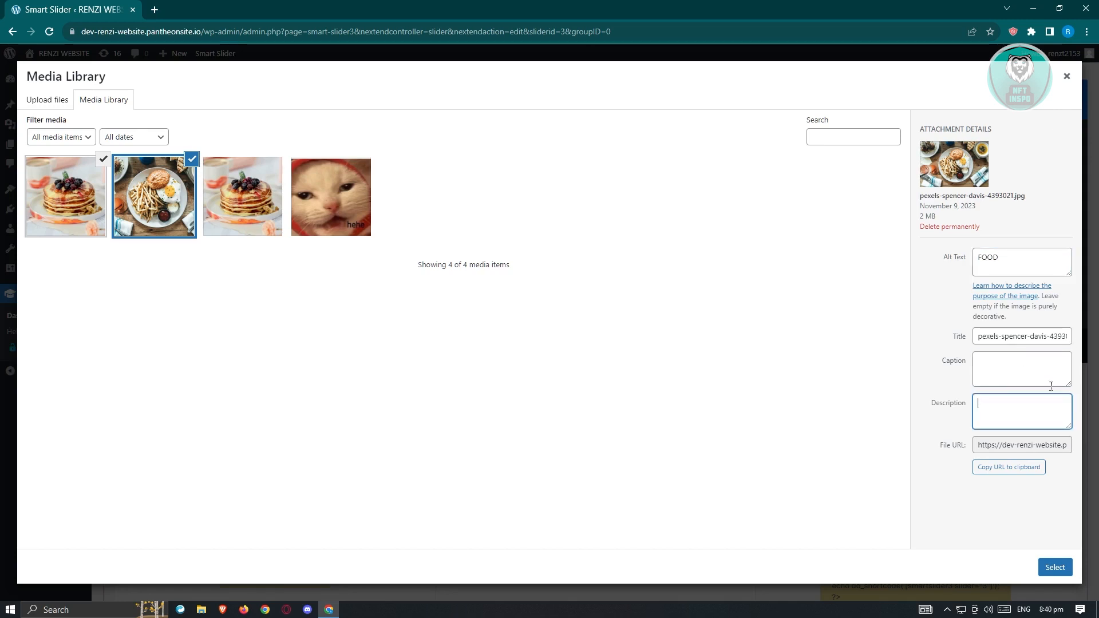
click(1054, 568)
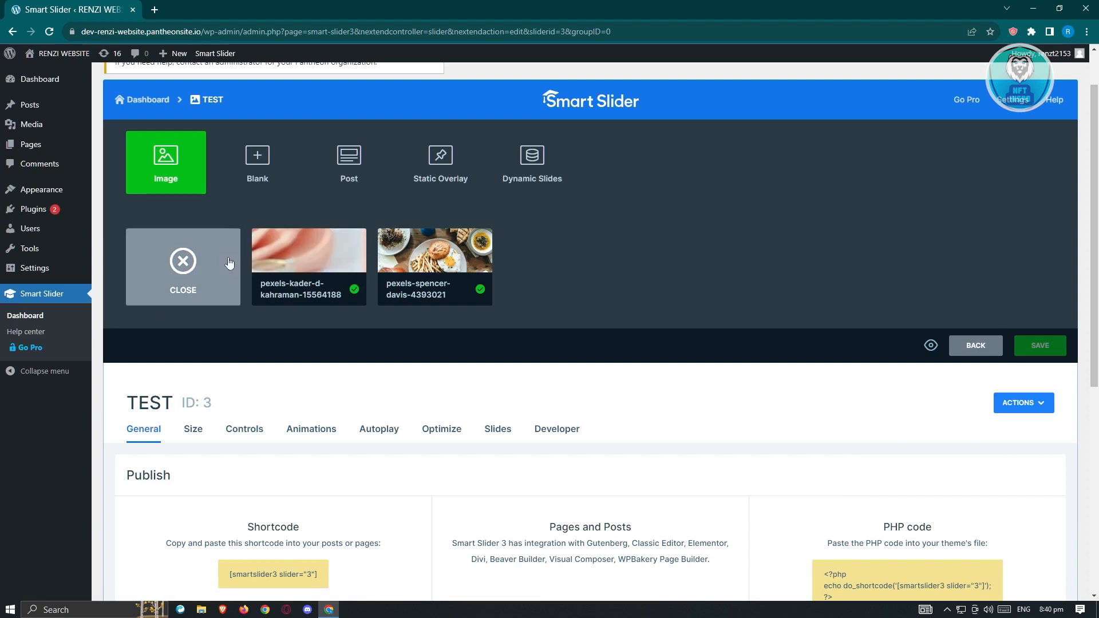
Step: Add the cat image from the media library as another slide, giving it the alt text CAT
mouse_move(281, 281)
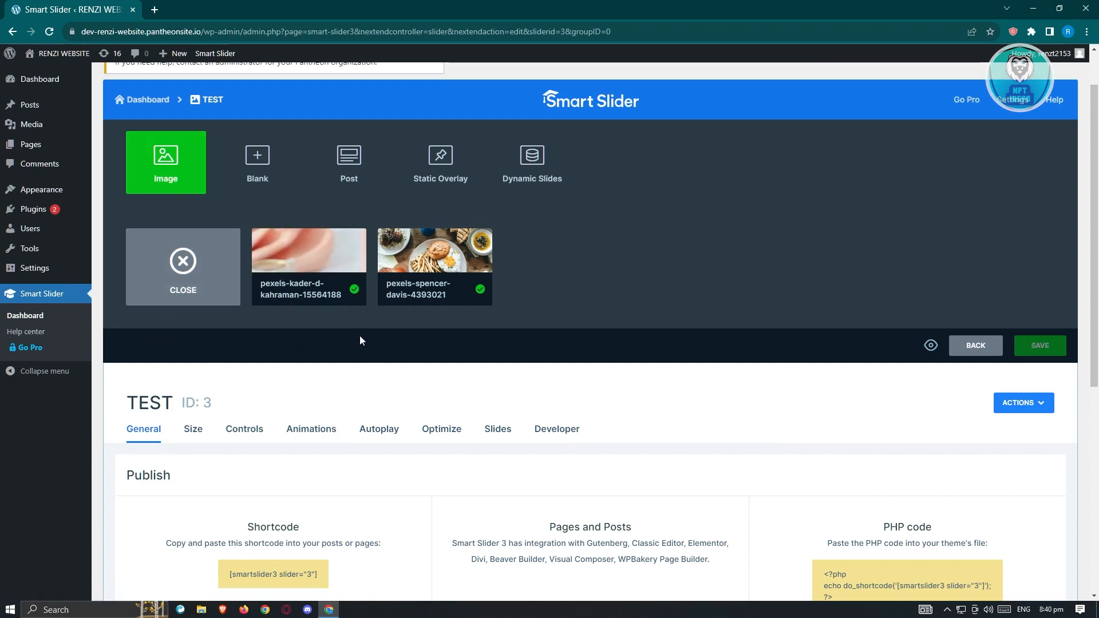
click(172, 153)
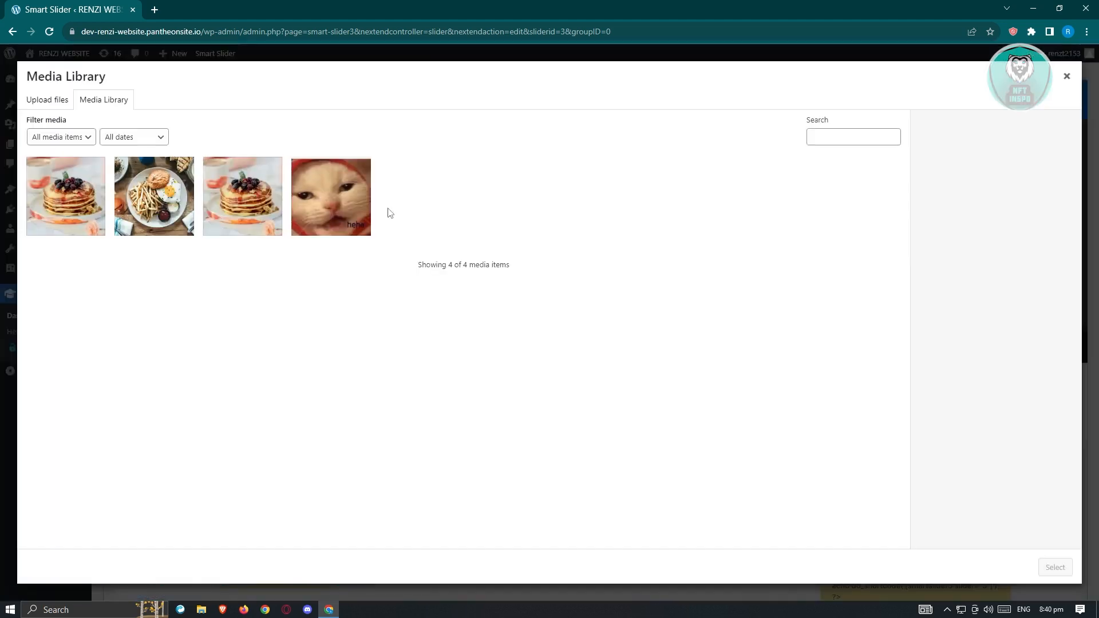
click(337, 186)
click(1018, 313)
text(C)
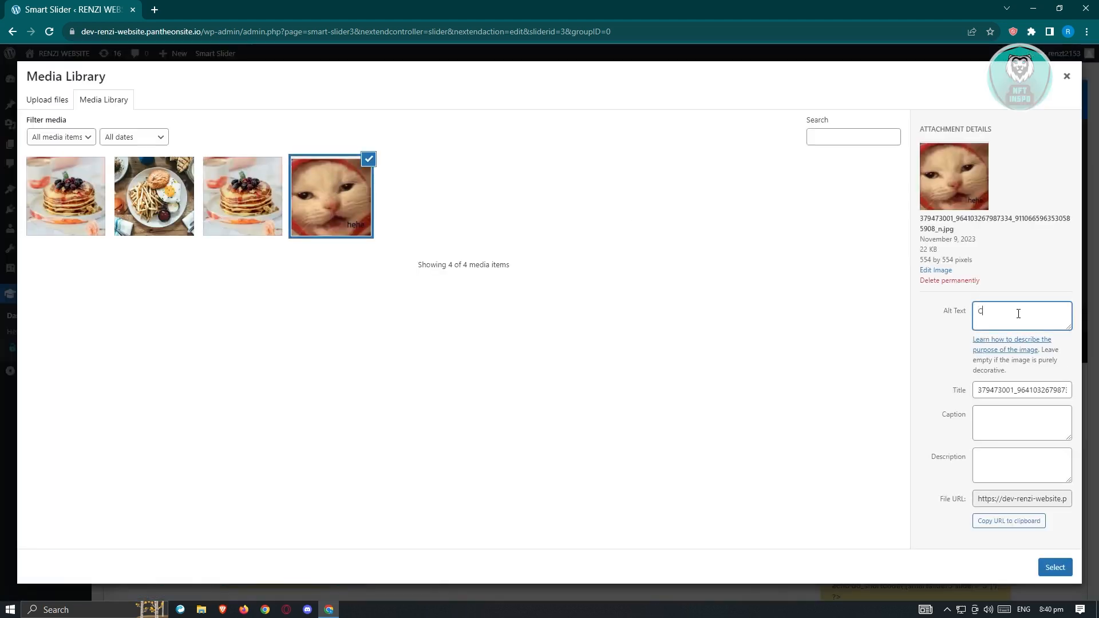
text(AT)
click(1052, 567)
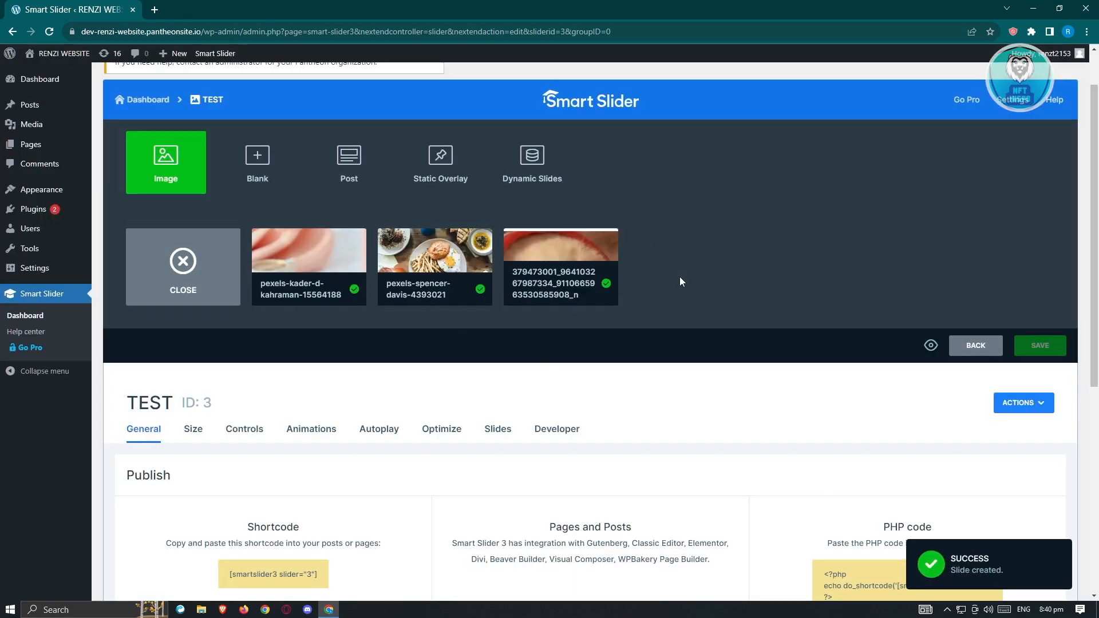
Step: Open the first pancake slide of the TEST slider for editing
scroll(576, 259, down, 1)
scroll(576, 259, down, 3)
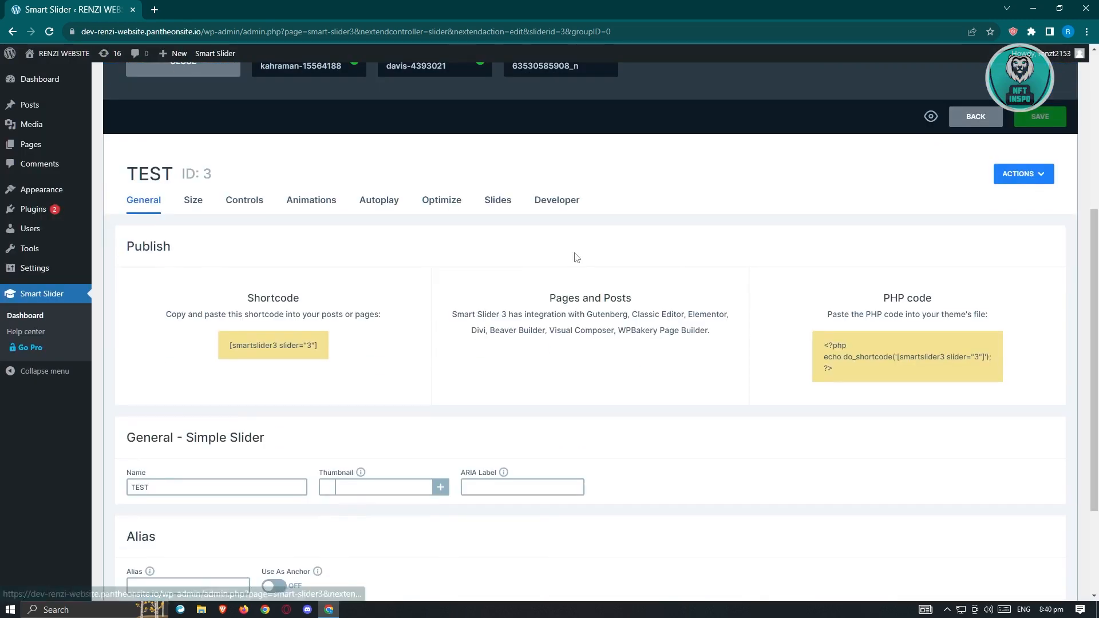
scroll(575, 258, up, 1)
scroll(573, 269, down, 1)
scroll(343, 241, up, 2)
mouse_move(321, 218)
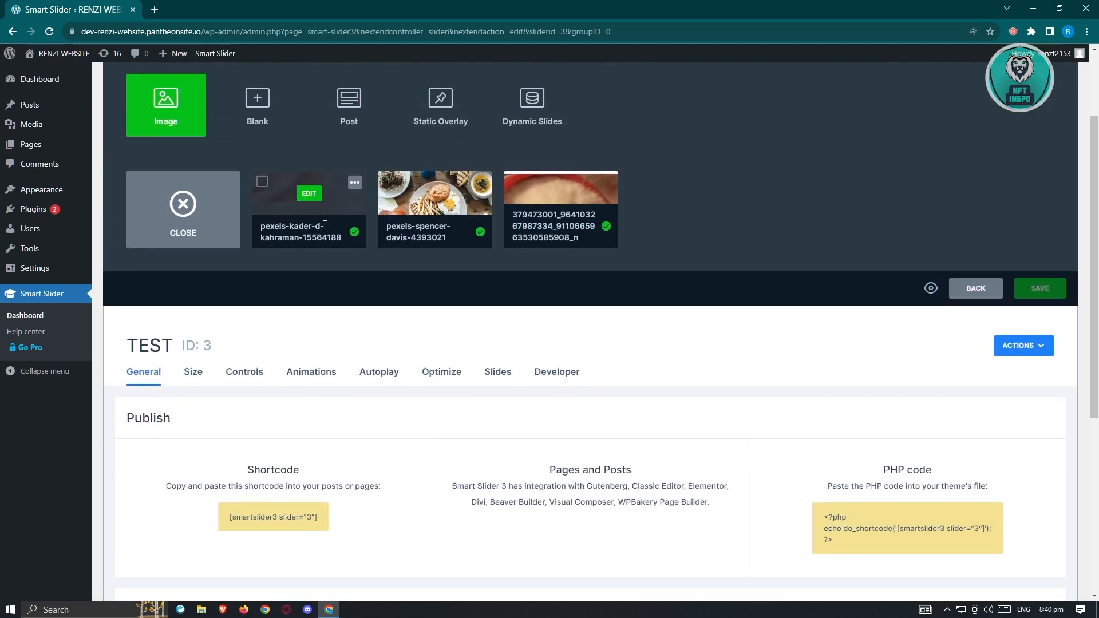
click(306, 195)
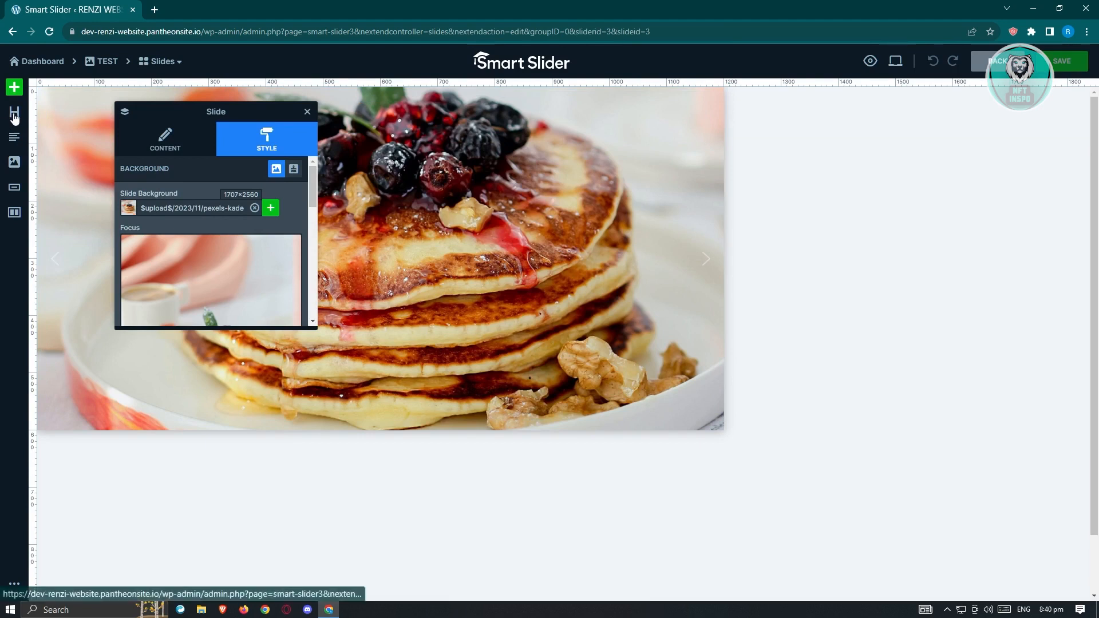
Step: Try a 50 px blur on the slide's background image, then reset the blur to 0
drag(259, 110, 346, 157)
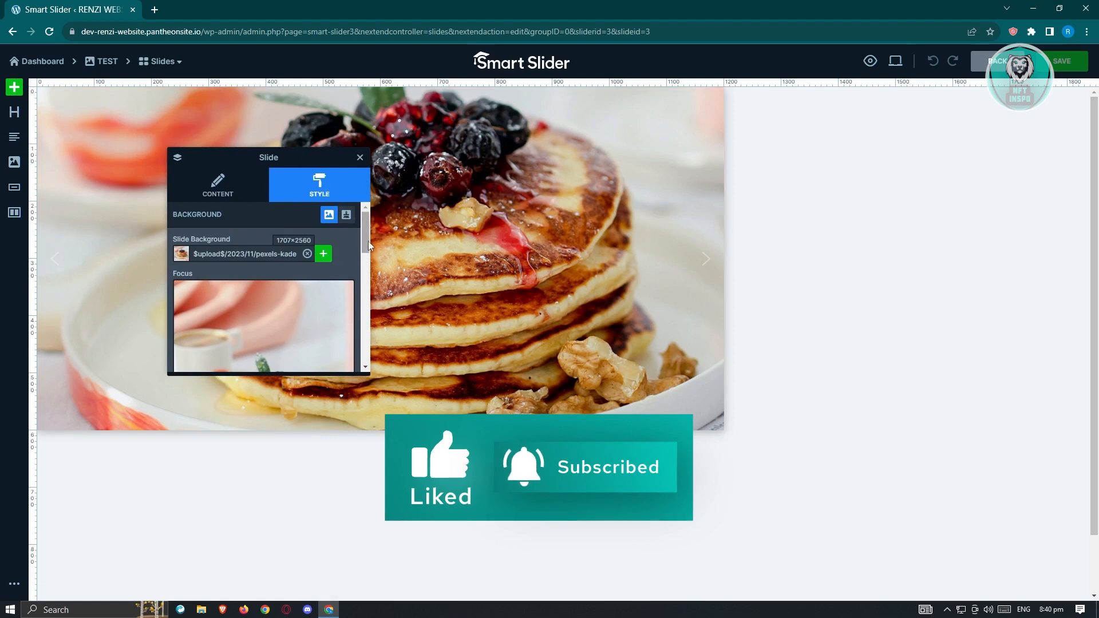
drag(367, 236, 370, 331)
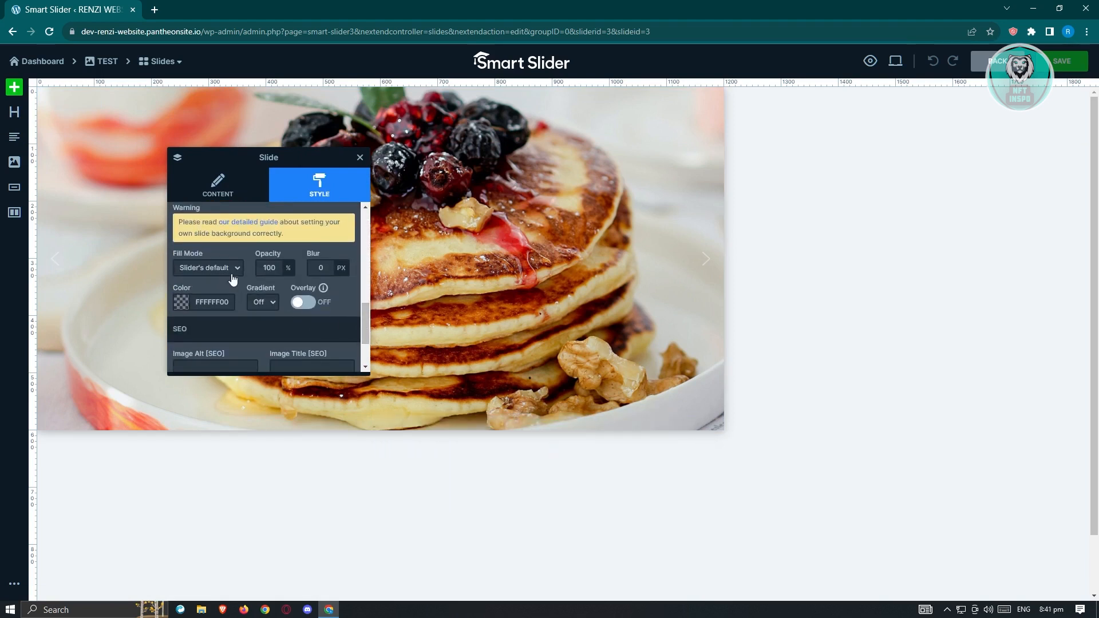
click(314, 268)
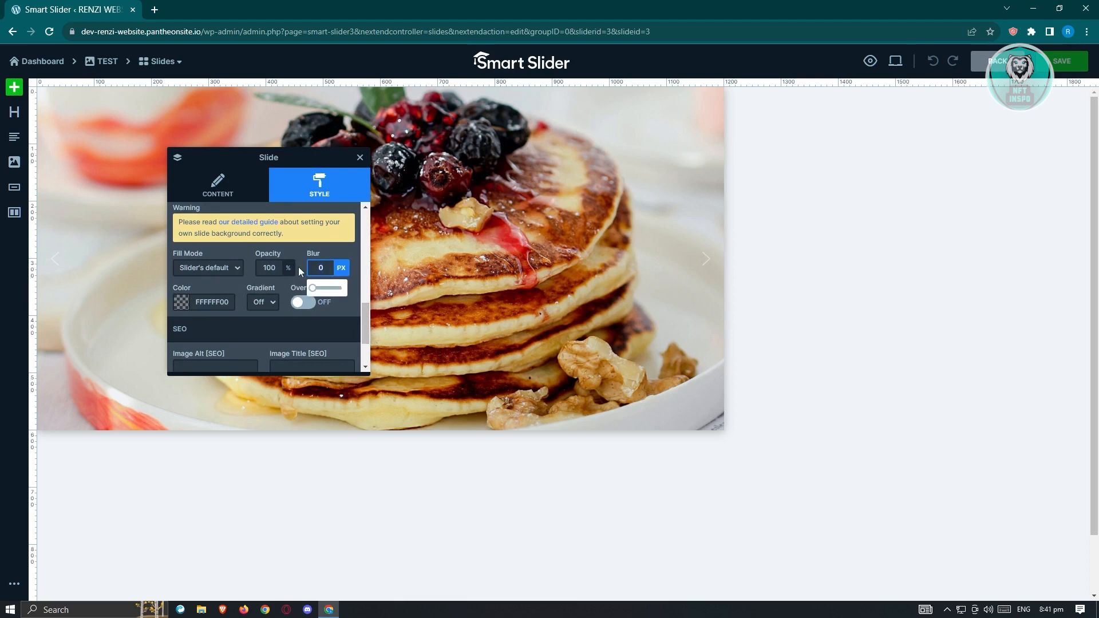
key(Return)
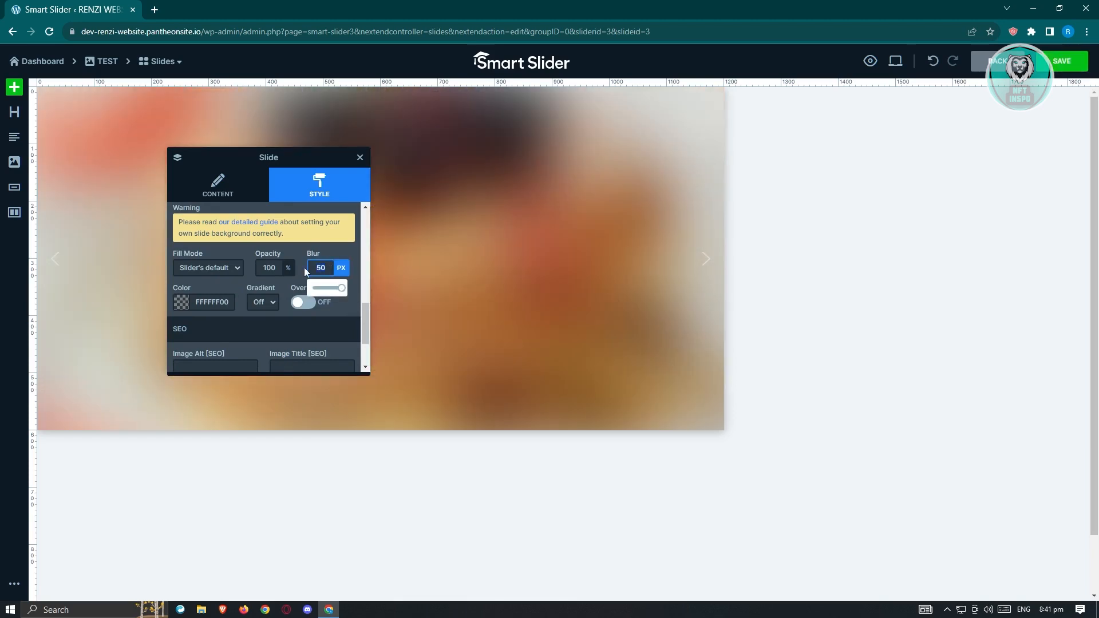
text(0)
key(Return)
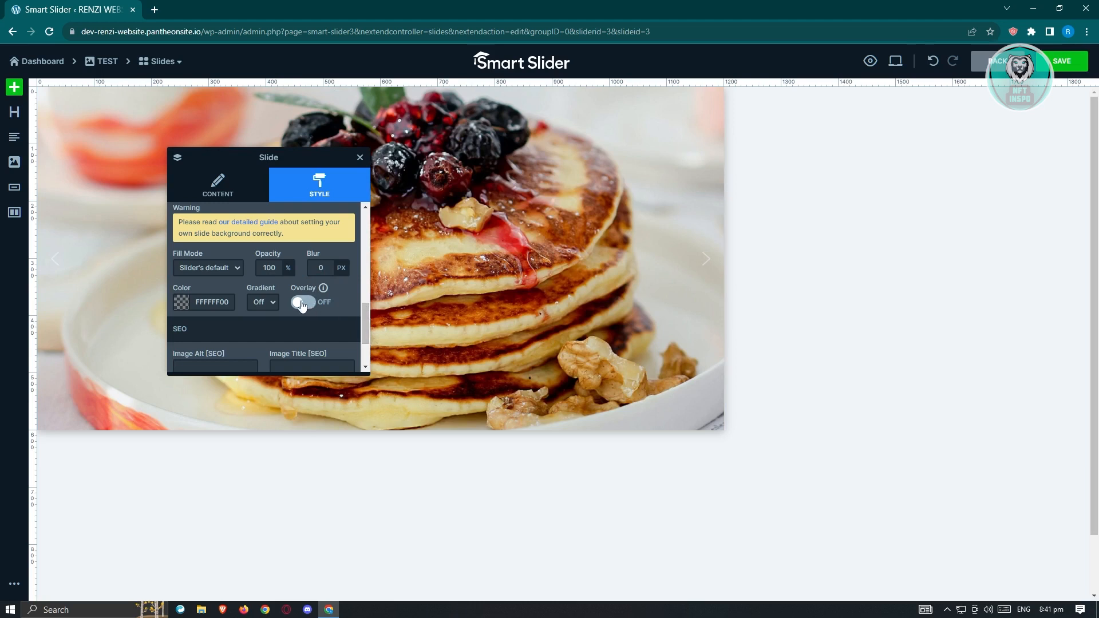
Step: Try a downward gradient on the slide's background colour, then set the gradient back to Off
click(272, 307)
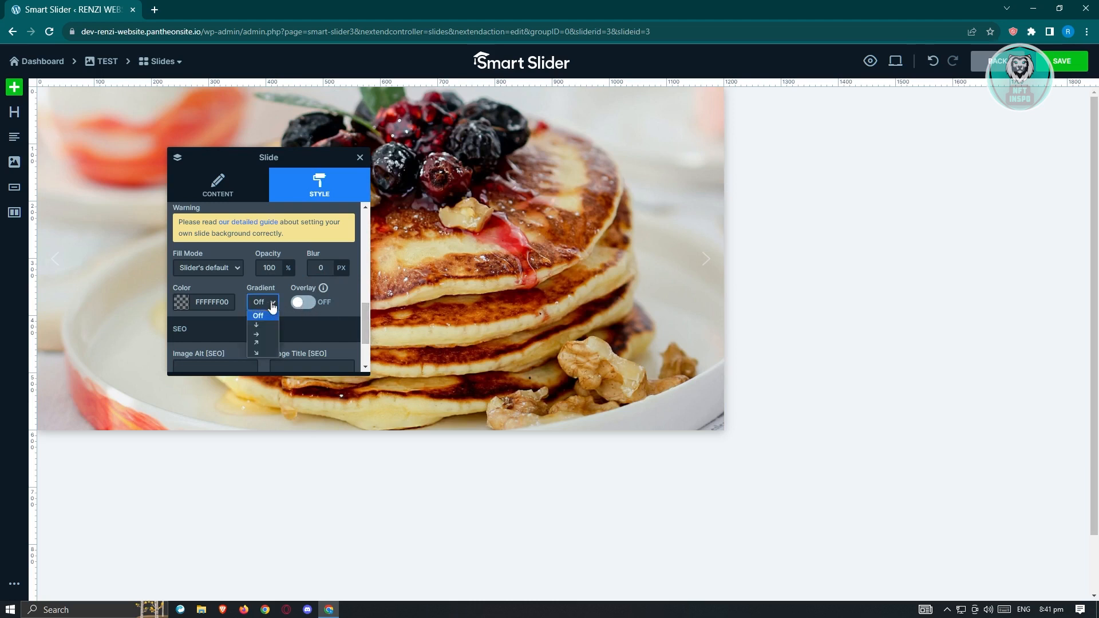
click(263, 325)
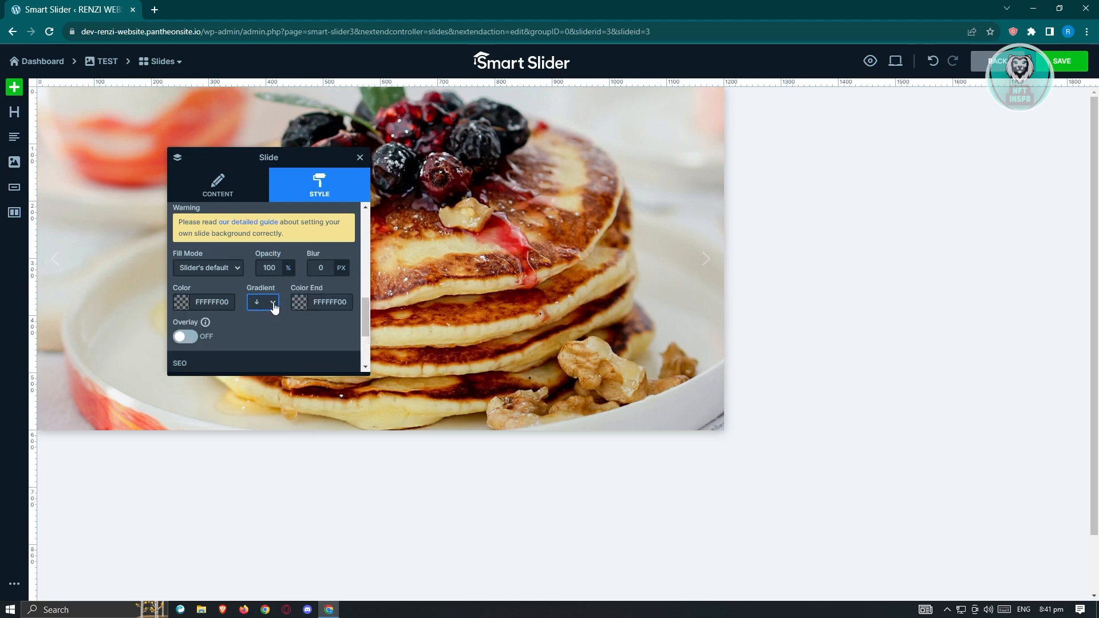
click(274, 307)
click(267, 314)
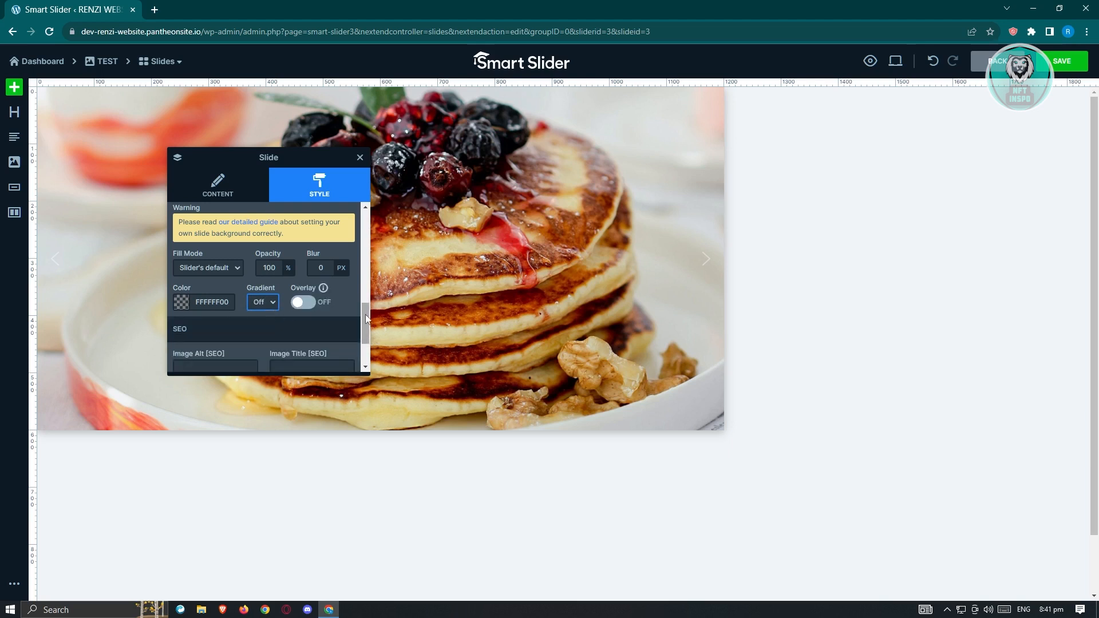
drag(365, 315, 366, 338)
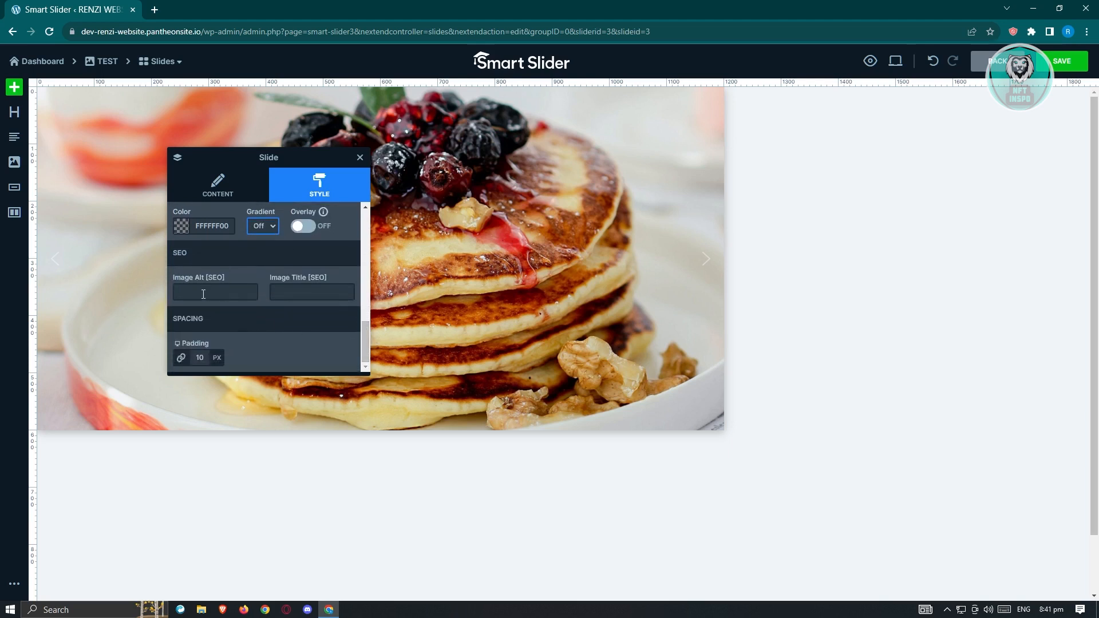
click(308, 288)
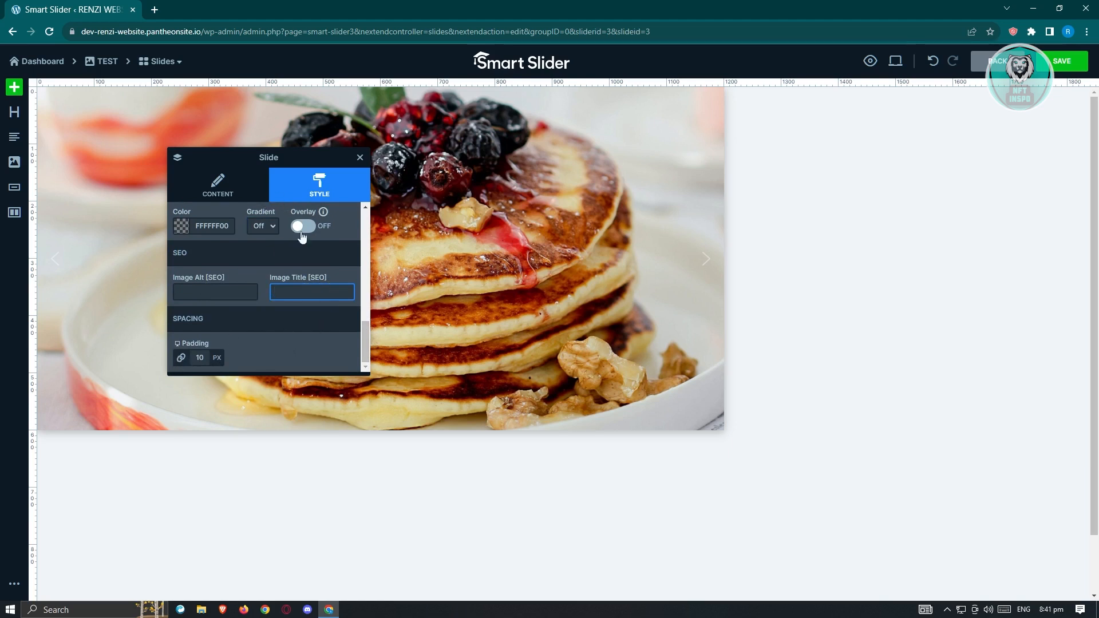
scroll(302, 237, up, 10)
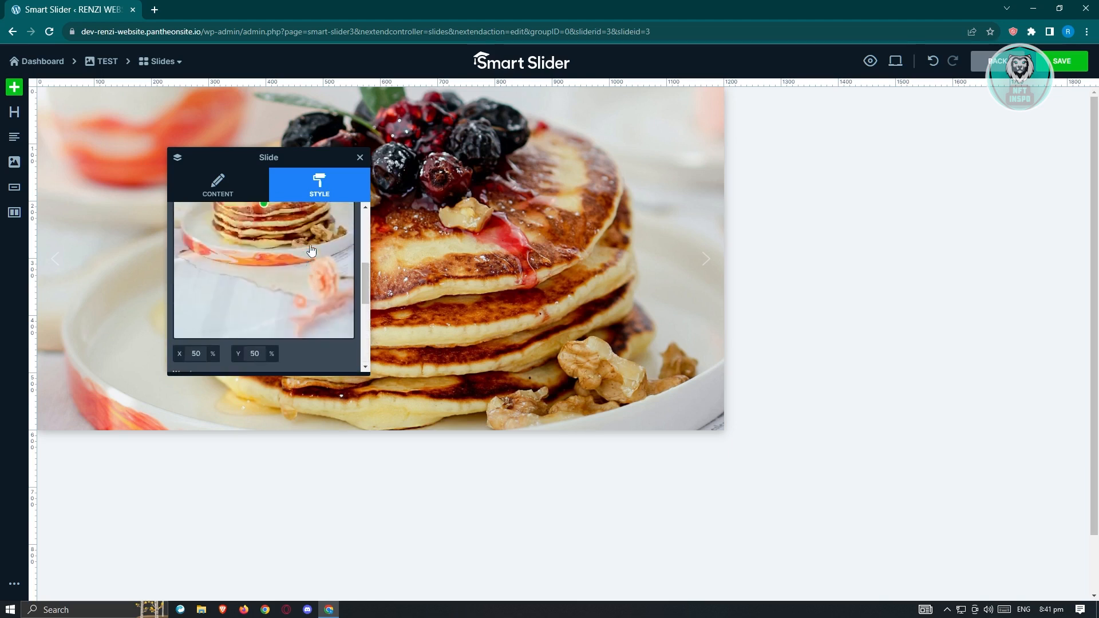
Step: Enter TEST FOOD as the slide's description in its content settings
click(229, 186)
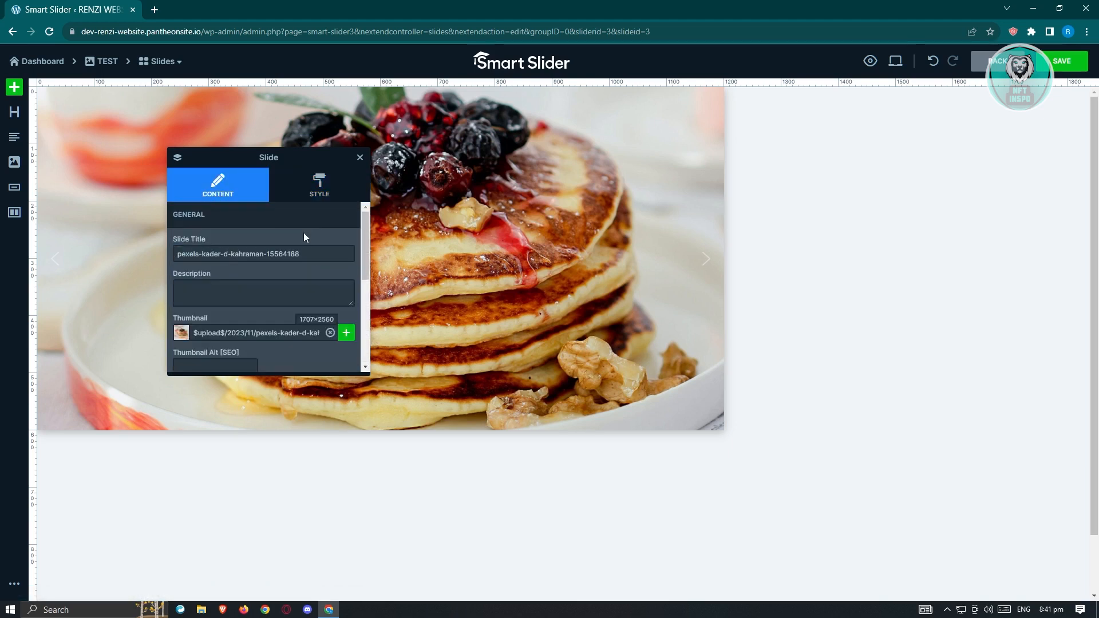
click(236, 285)
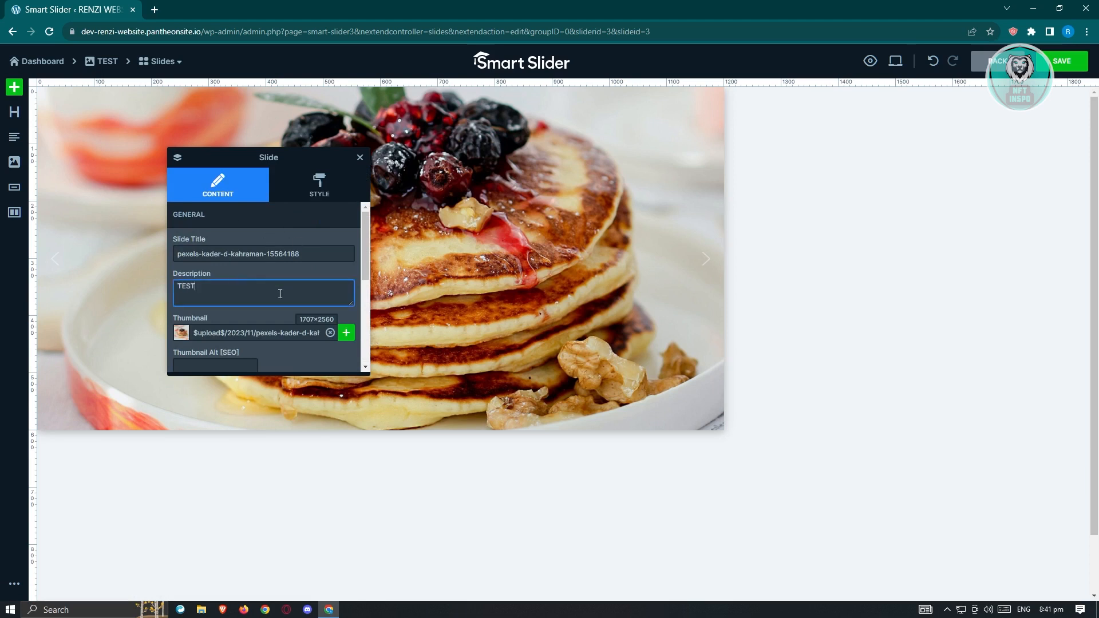
scroll(281, 295, down, 1)
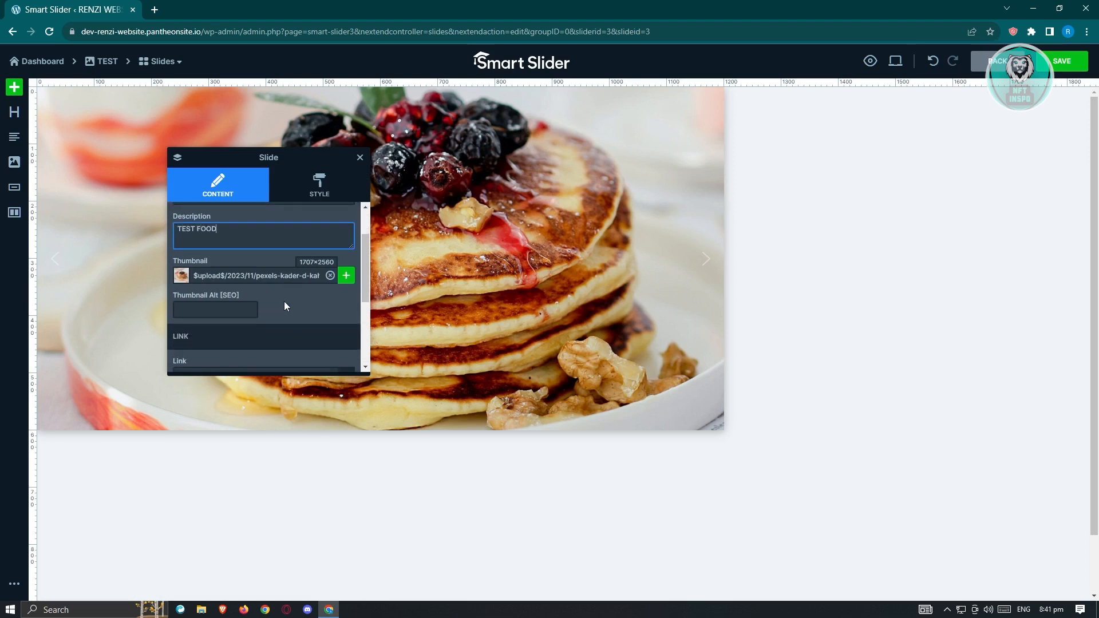
Step: Apply a background animation to the slide using the Scale to left and Zoom out types
scroll(266, 309, down, 2)
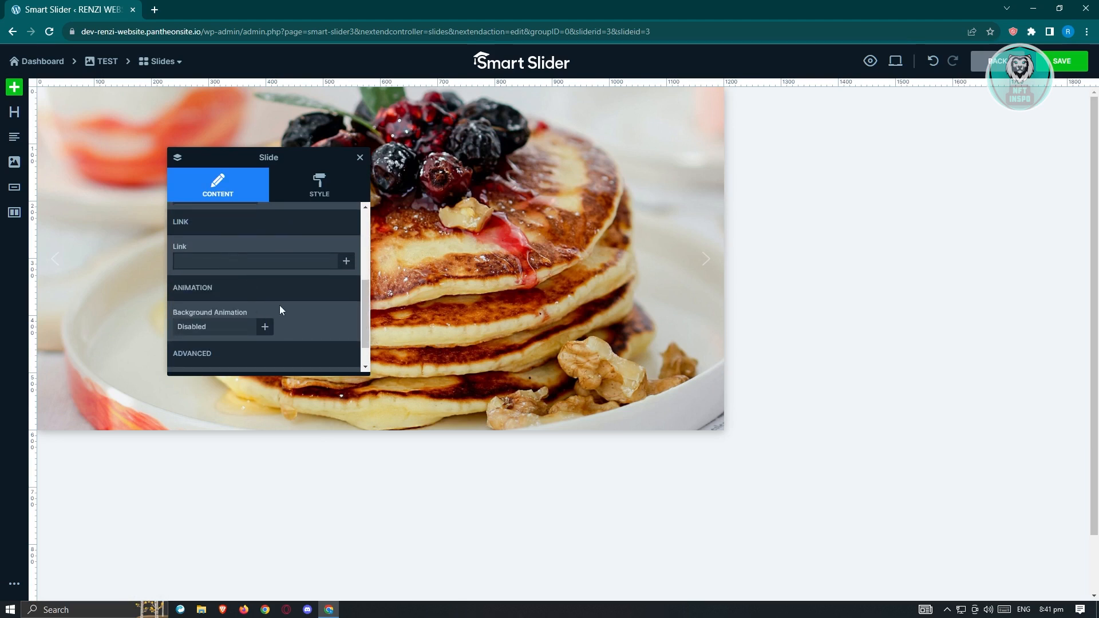
click(265, 266)
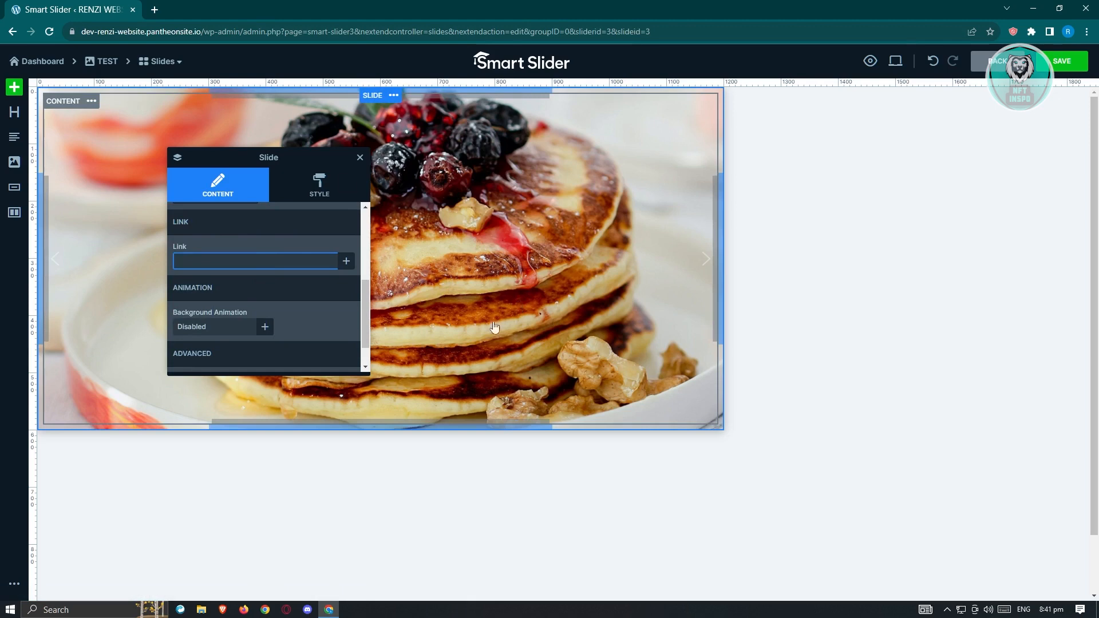
scroll(286, 290, down, 1)
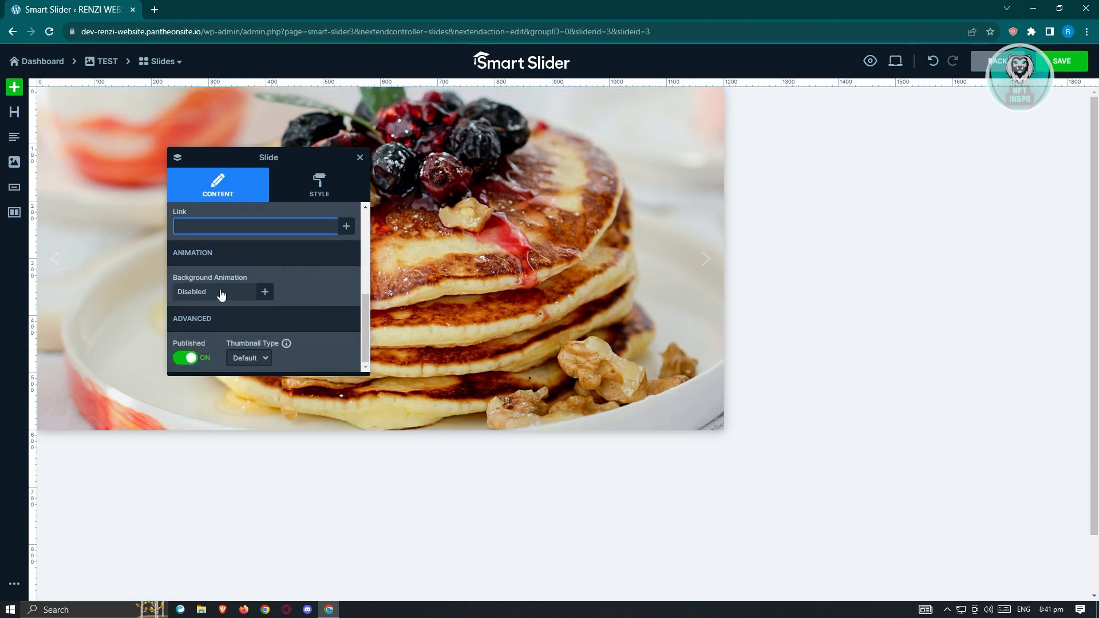
click(265, 293)
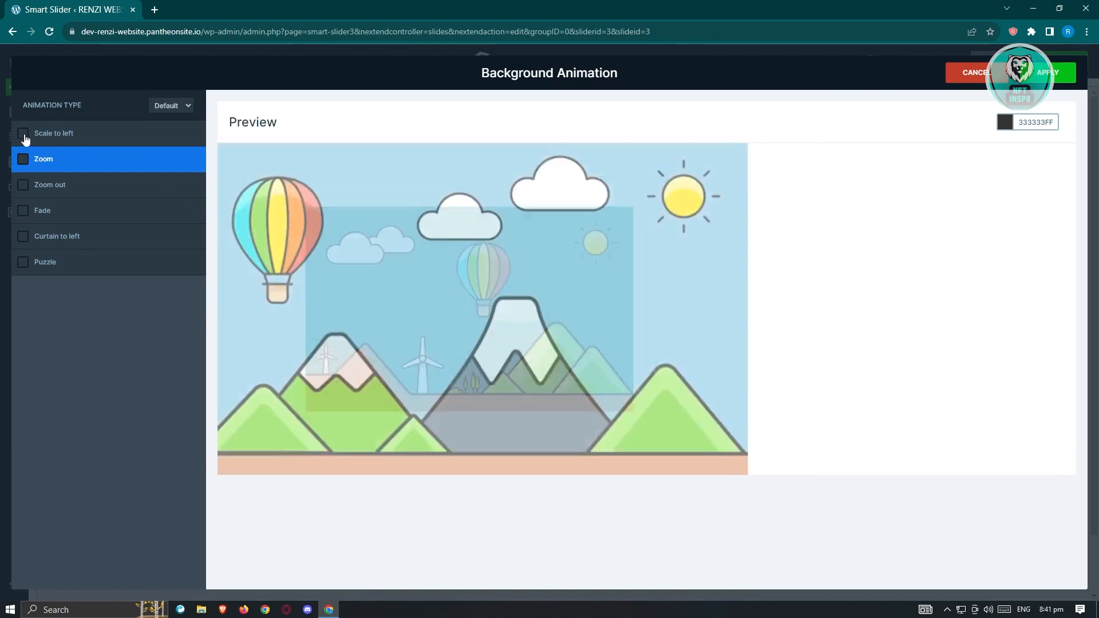
click(24, 137)
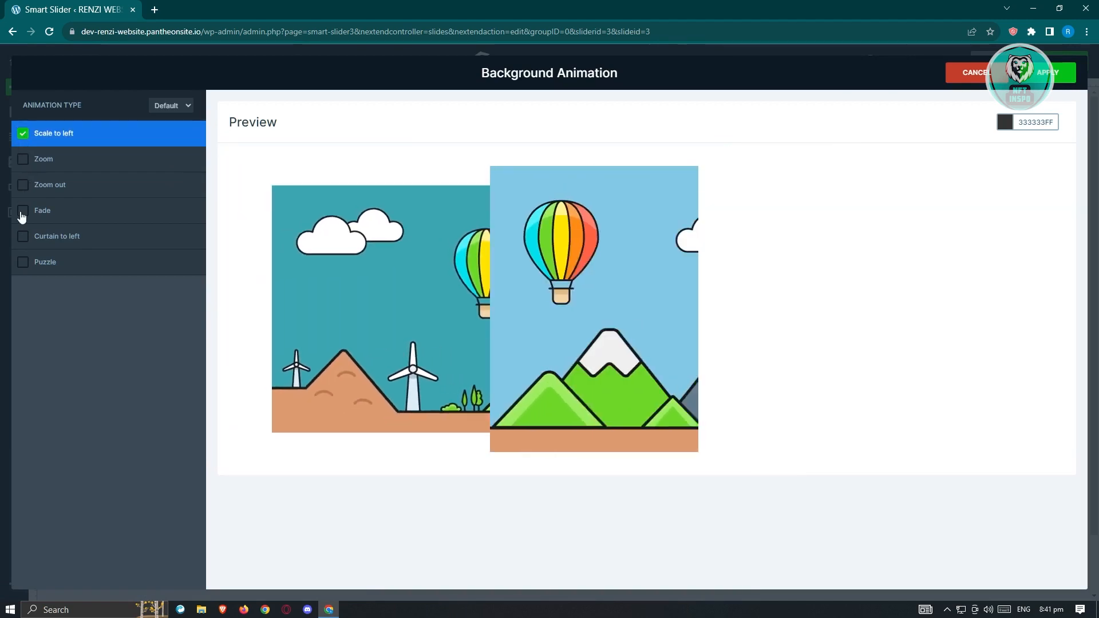
click(24, 240)
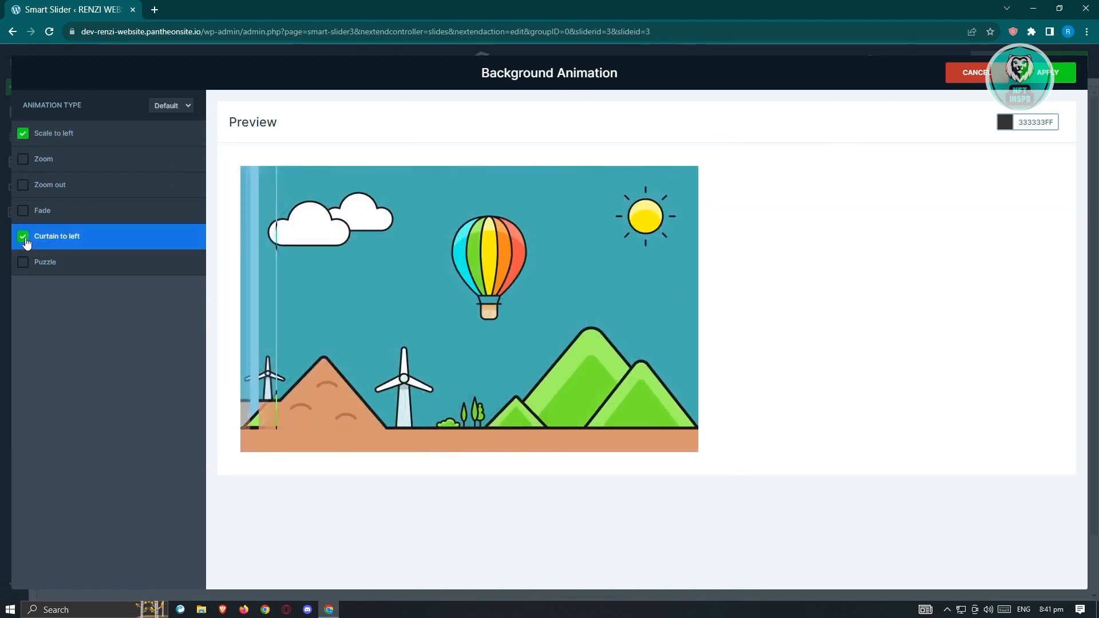
click(28, 264)
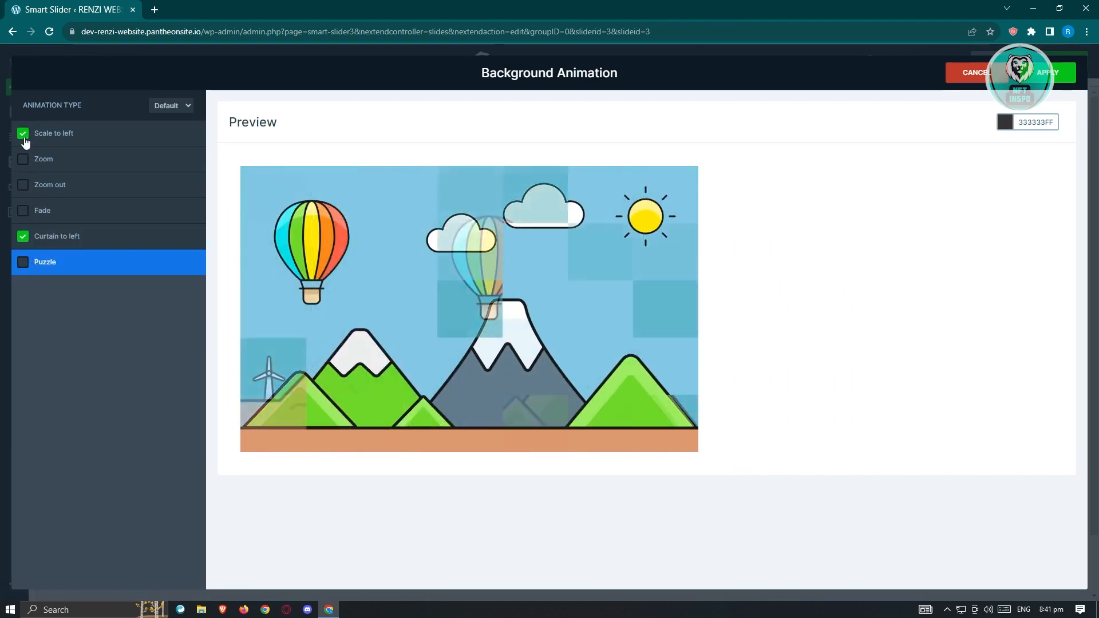
click(22, 238)
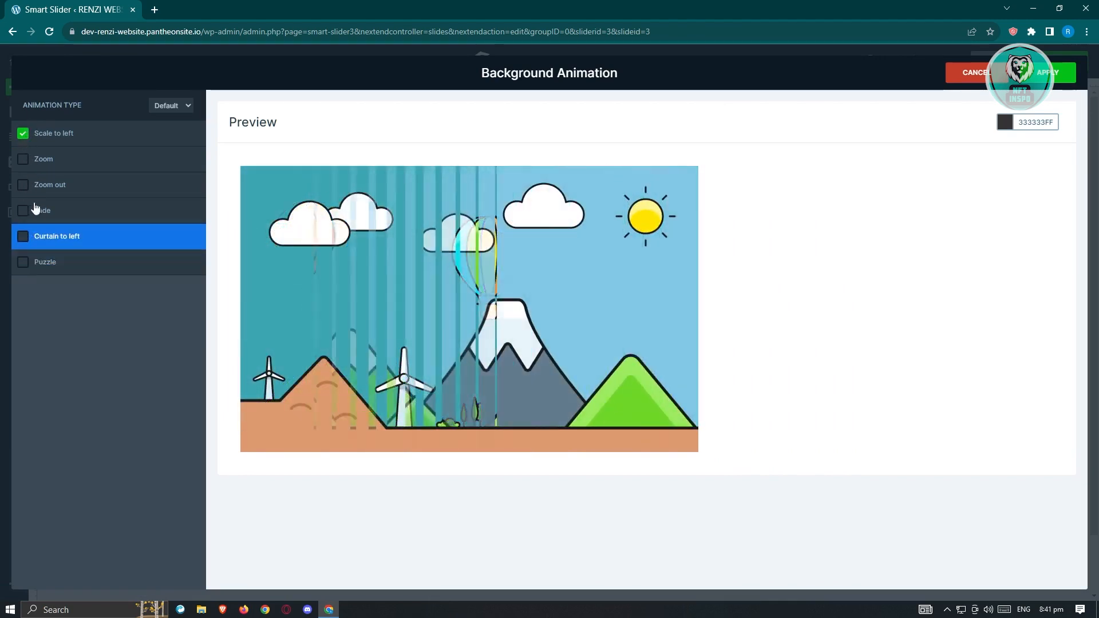
click(23, 189)
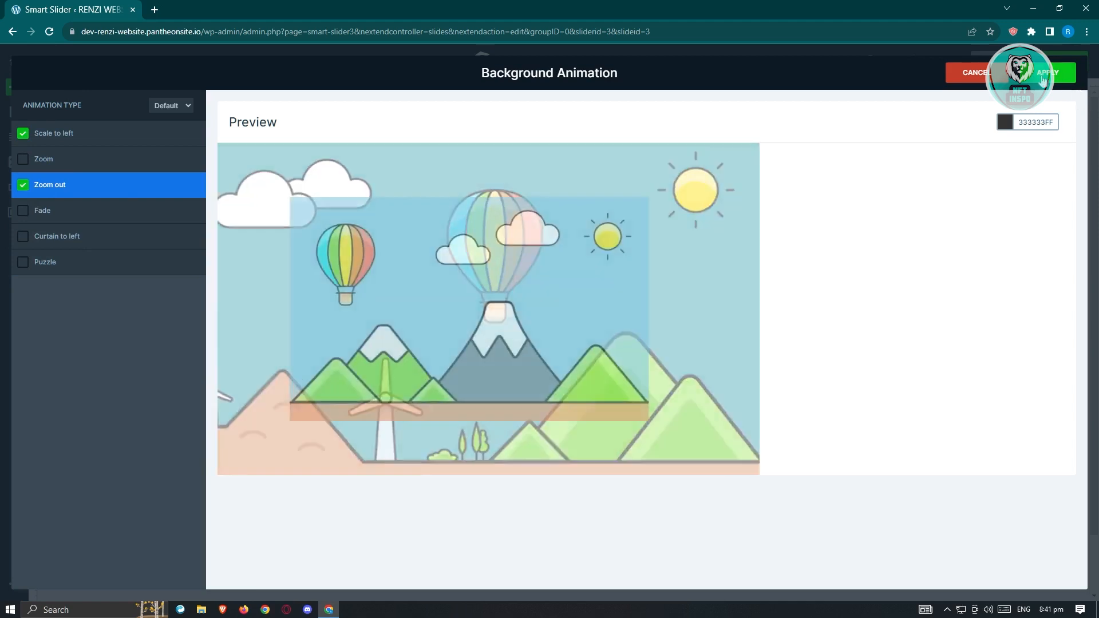
click(1054, 72)
scroll(300, 324, down, 1)
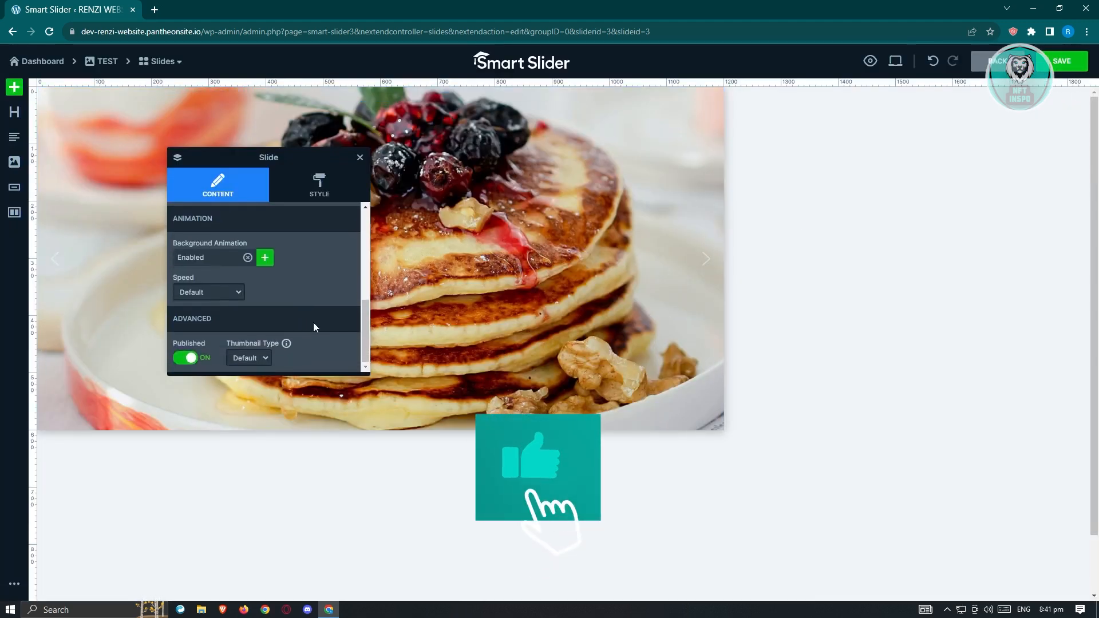
Step: Add a heading layer to the pancake slide and try to move it higher on the slide
click(15, 119)
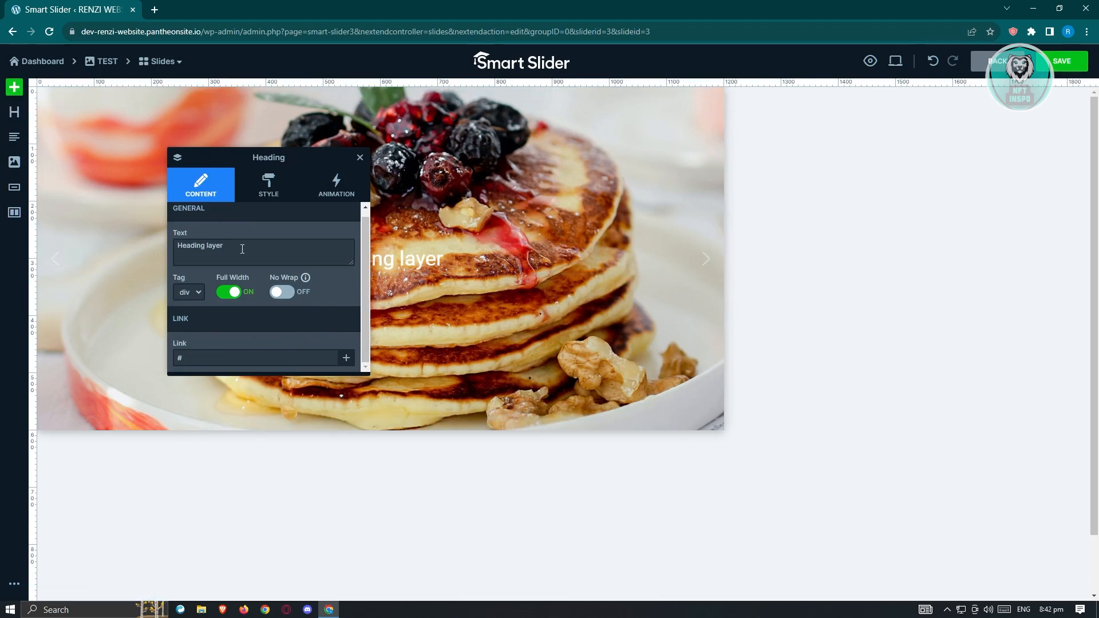
drag(310, 155, 719, 149)
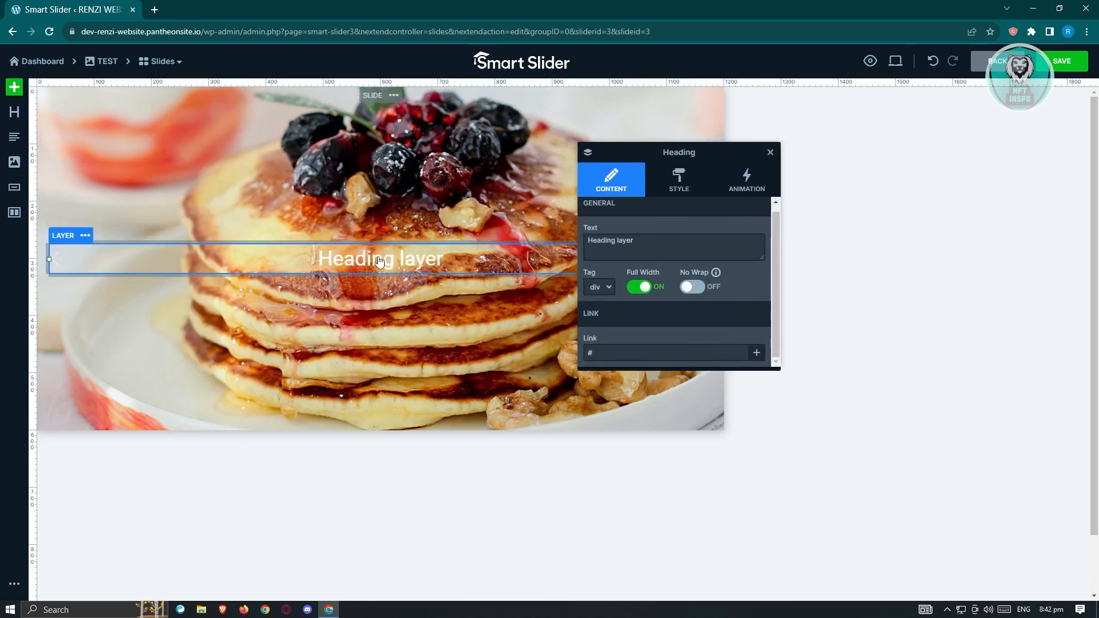
drag(408, 261, 349, 141)
drag(347, 263, 356, 238)
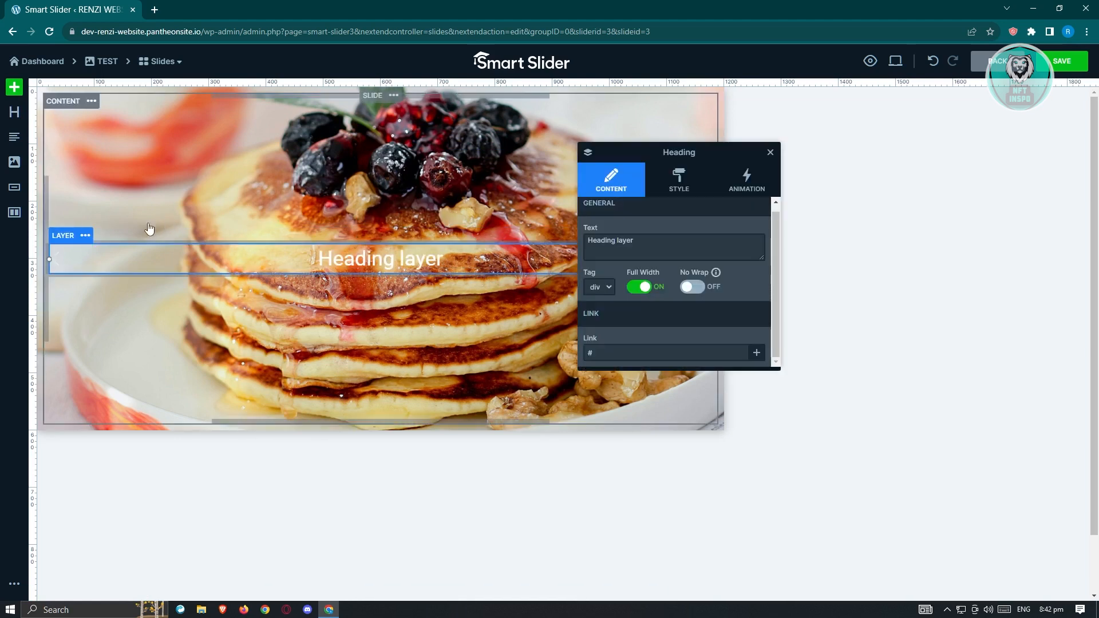
Step: Align the heading layer's text to the left in its style settings
click(681, 188)
scroll(672, 303, down, 3)
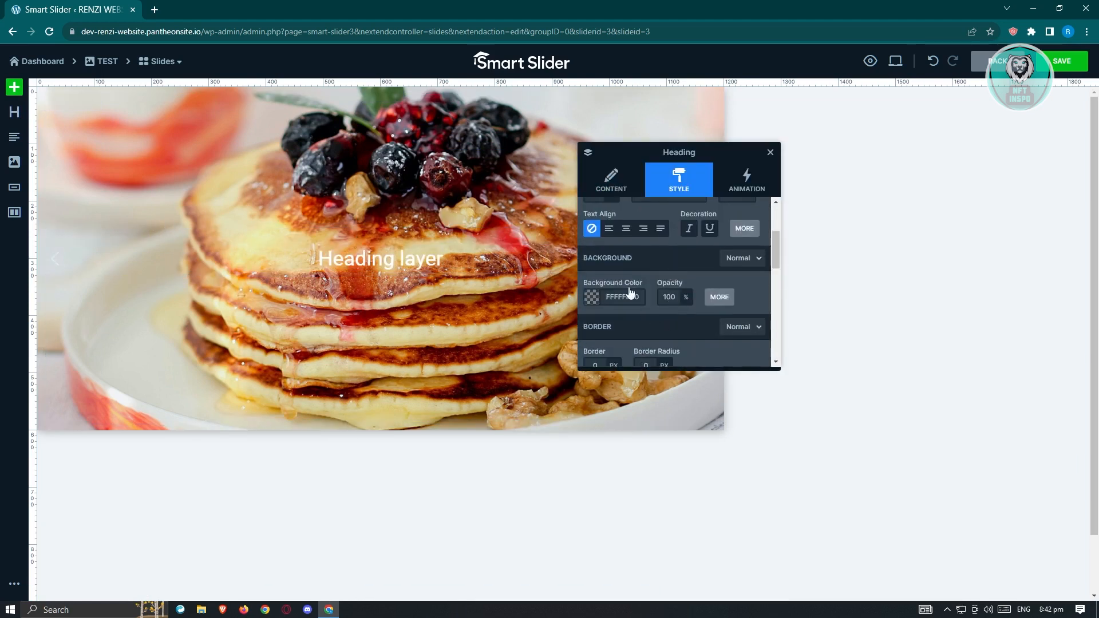
scroll(640, 292, up, 3)
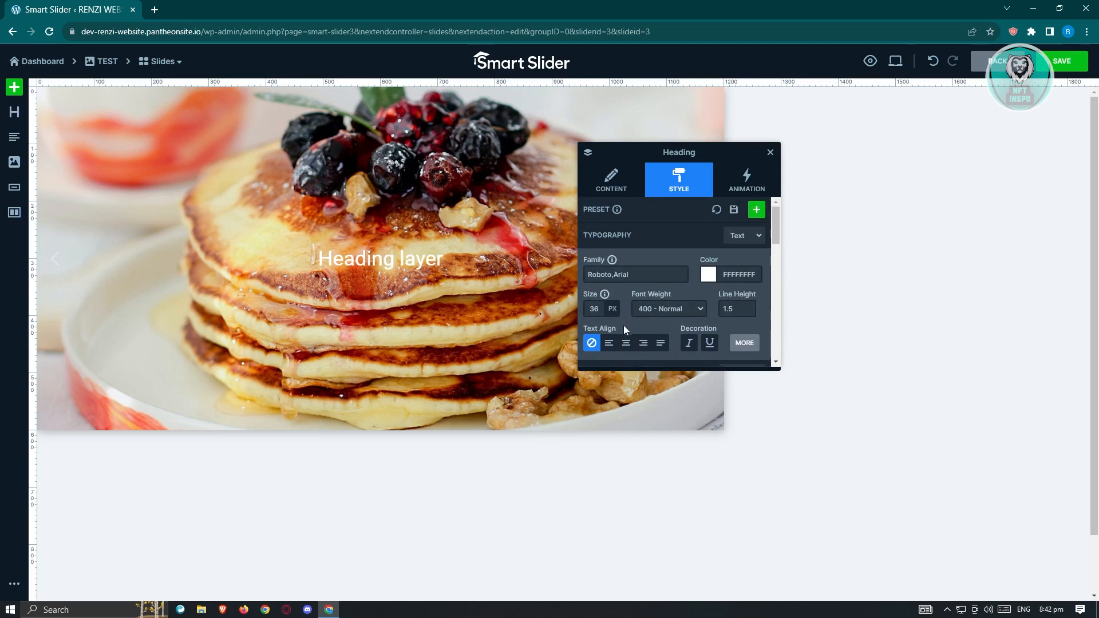
click(610, 342)
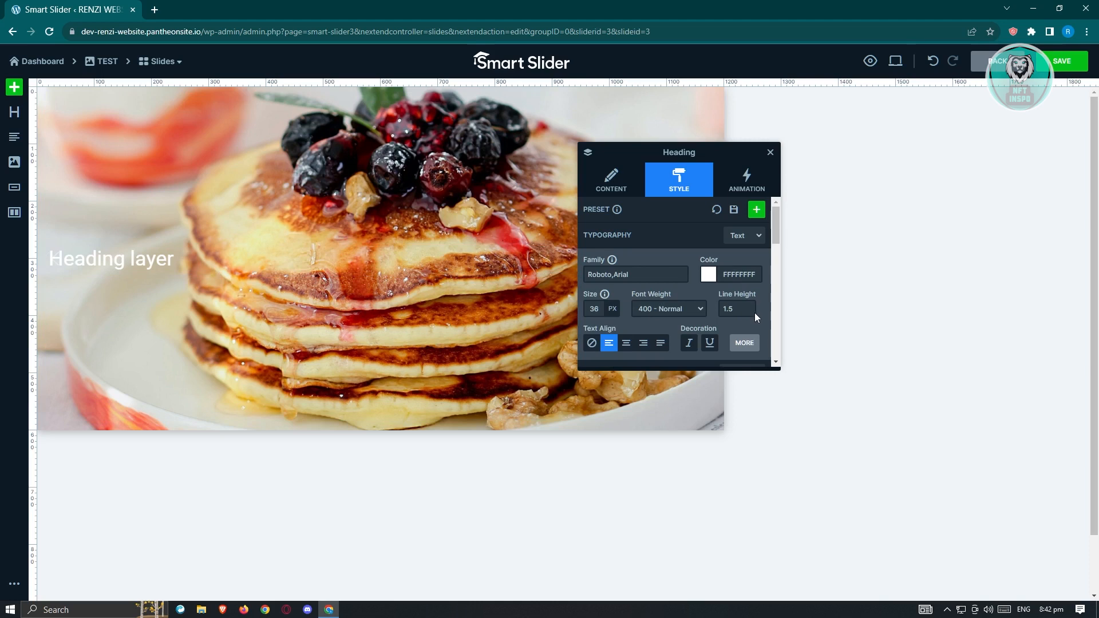
Step: Switch the heading layer's border settings to the Hover state
scroll(755, 313, down, 3)
click(757, 274)
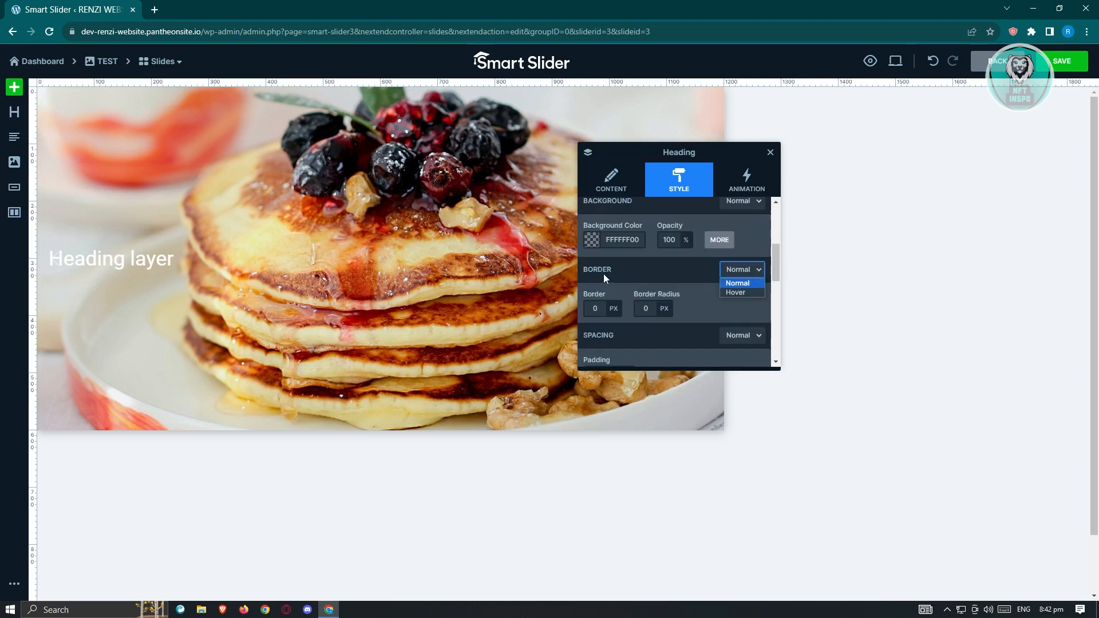
click(742, 293)
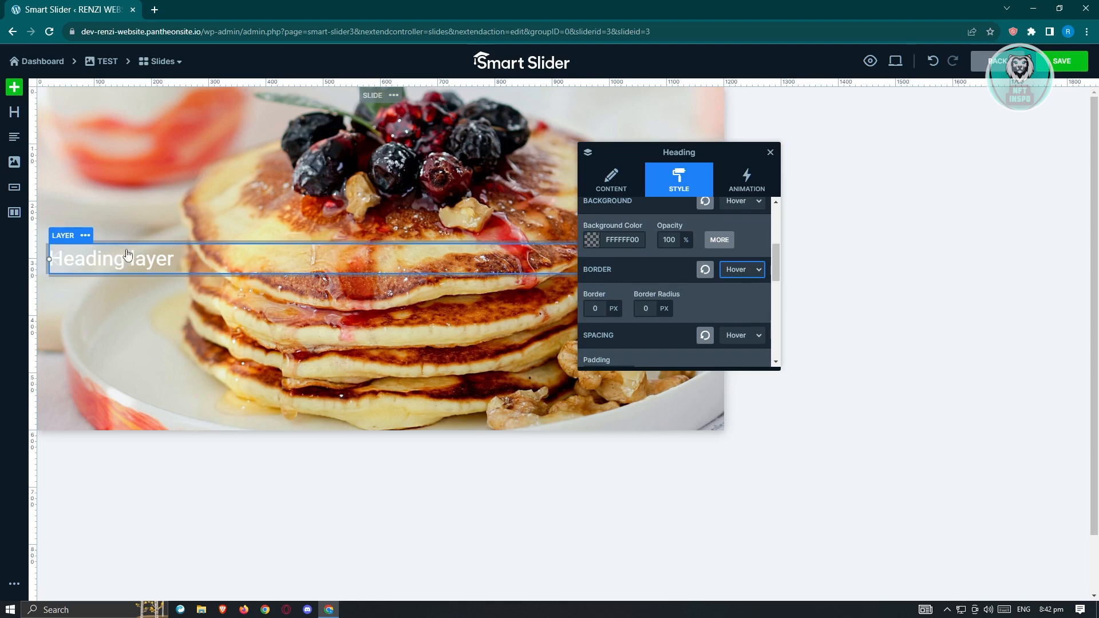
Step: Try hiding the heading layer on mobile, restore its visibility, and close the heading's settings
scroll(710, 287, down, 5)
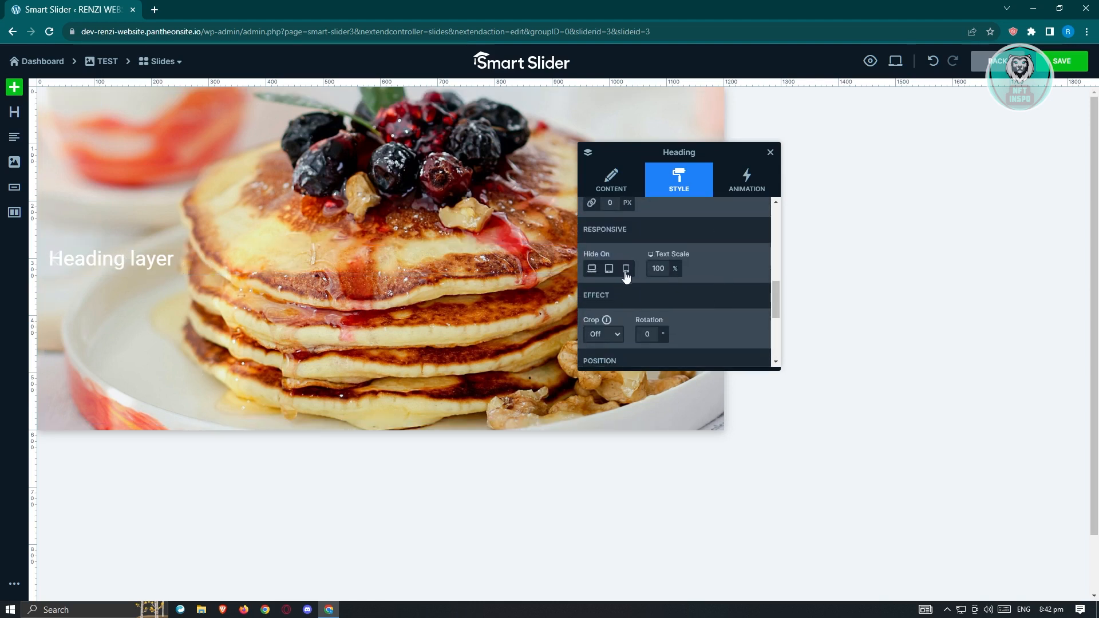
click(626, 269)
click(628, 273)
drag(727, 151, 891, 153)
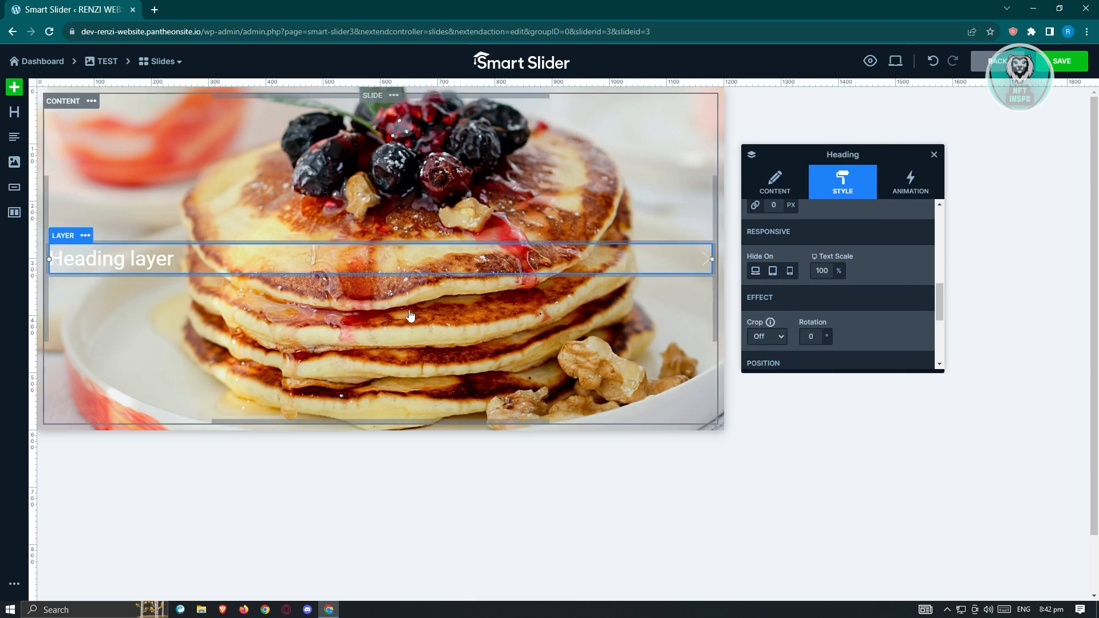
click(934, 156)
Step: Try adding an image layer to the slide twice, deleting the placeholder each time
click(14, 179)
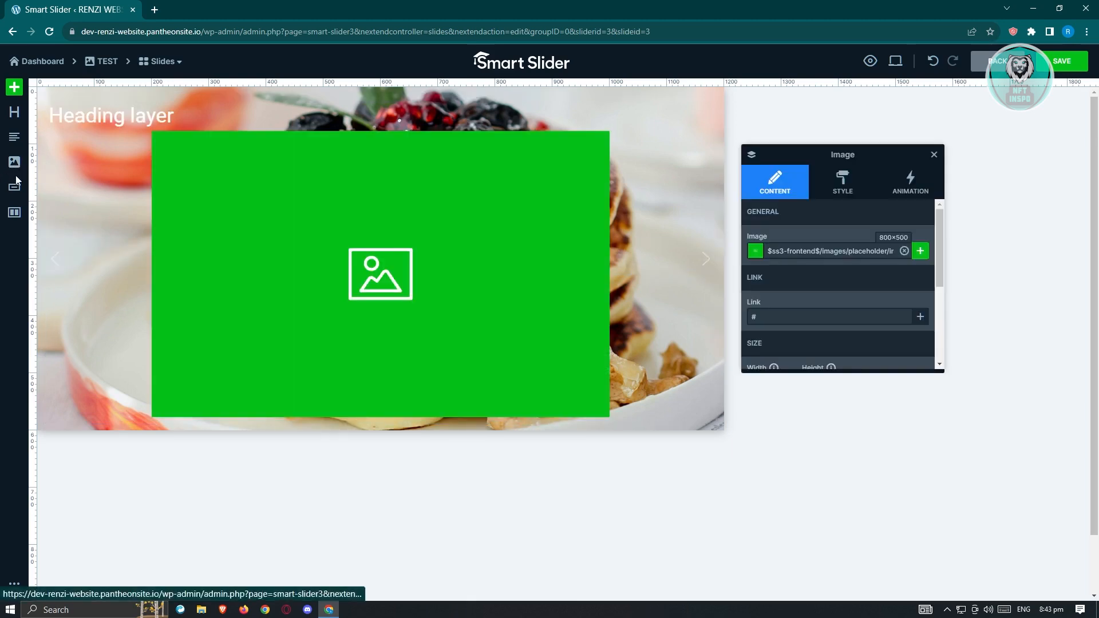
drag(378, 242, 480, 243)
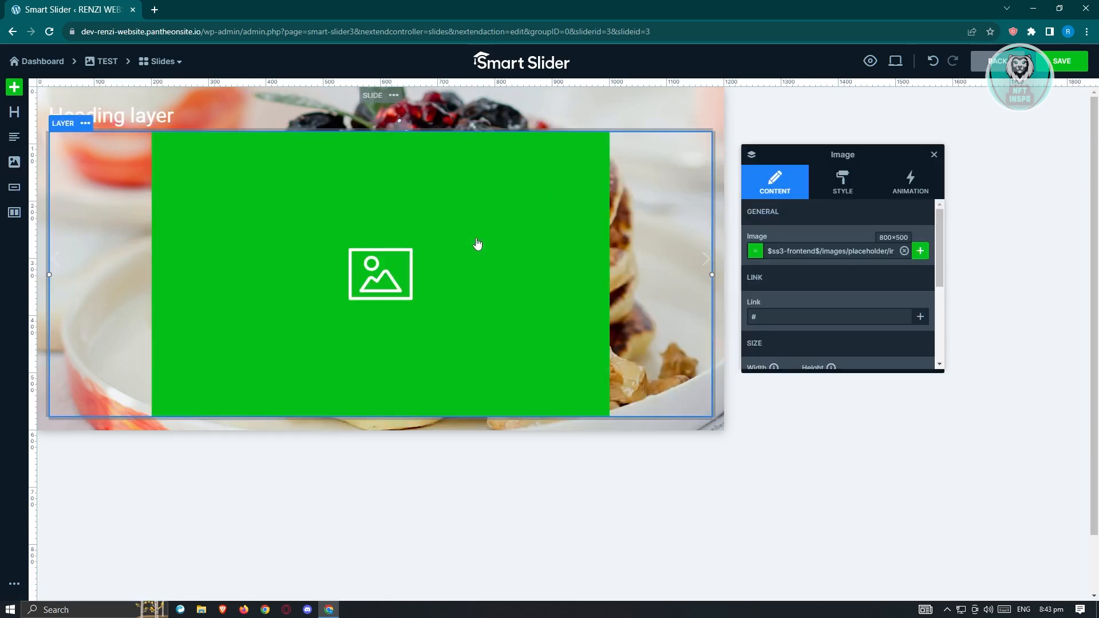
key(Delete)
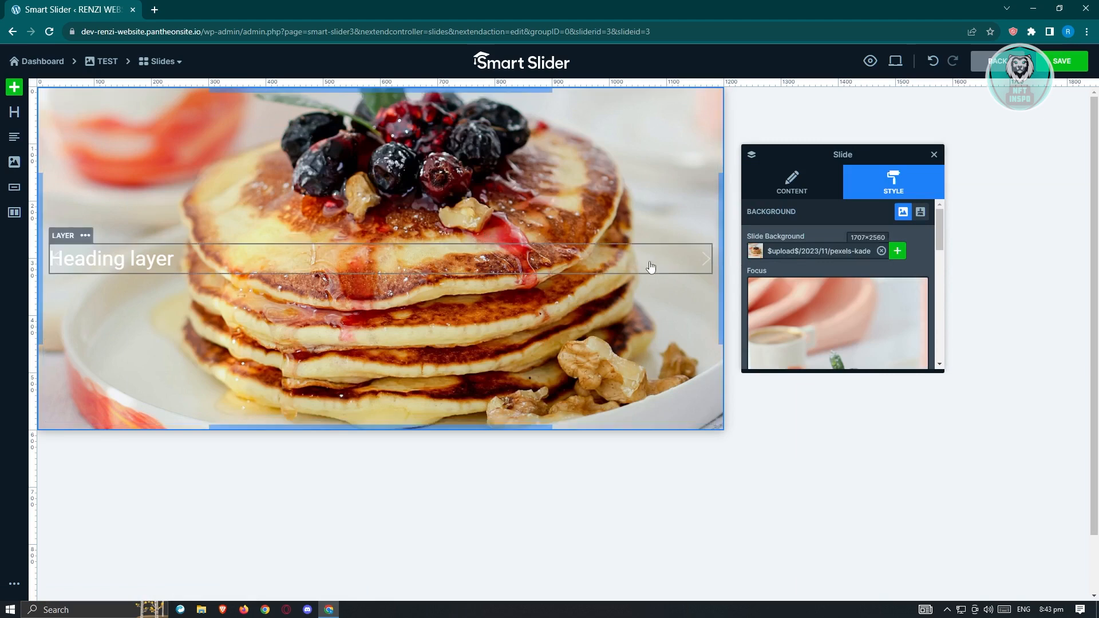
click(15, 170)
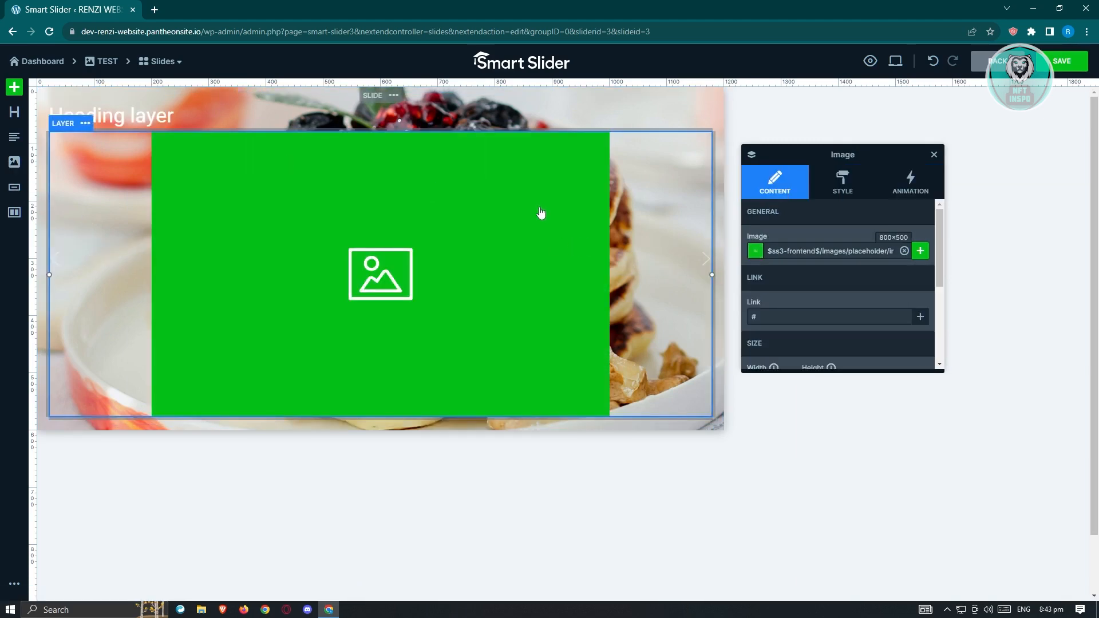
key(Delete)
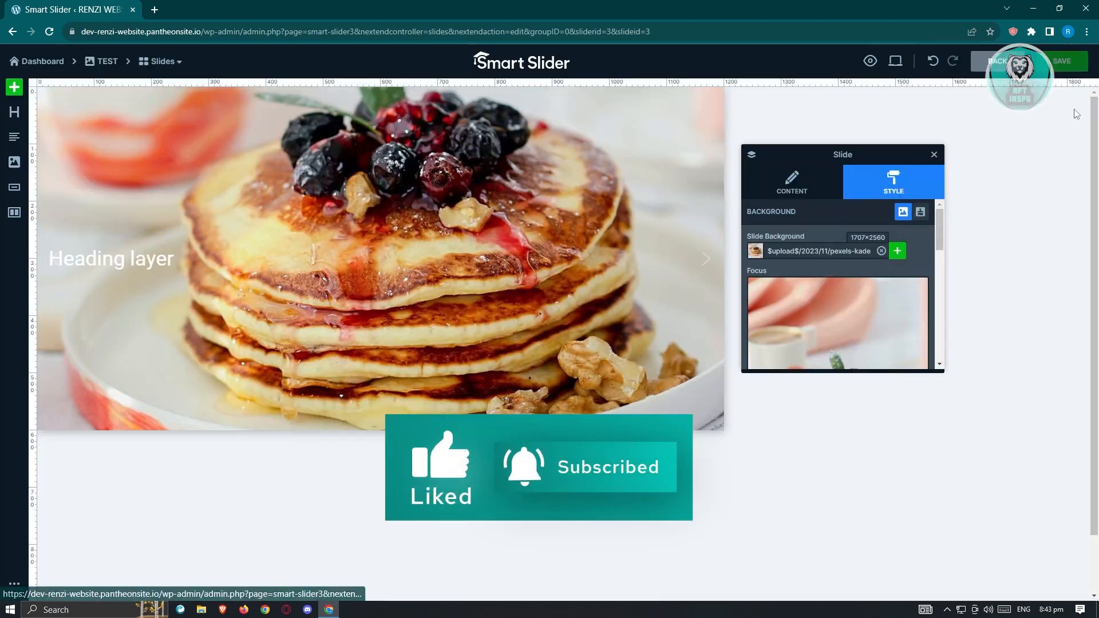
Step: Save the edited pancake slide
key(ctrl+s)
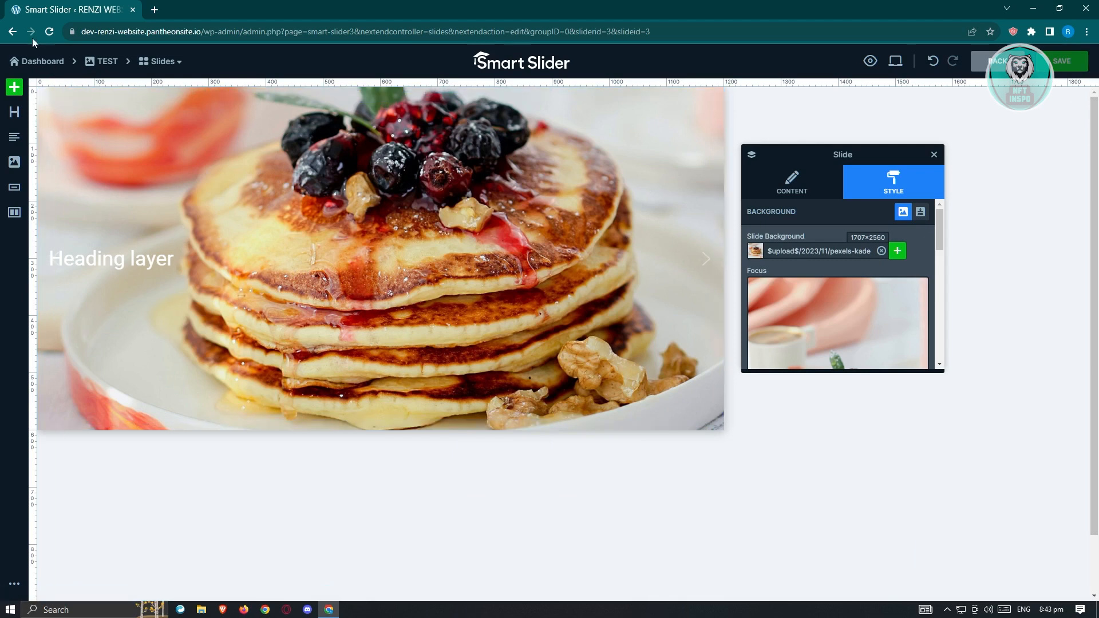
Step: Leave the slide editor for the WordPress dashboard and open the Blog Home template for editing in the site editor
click(62, 69)
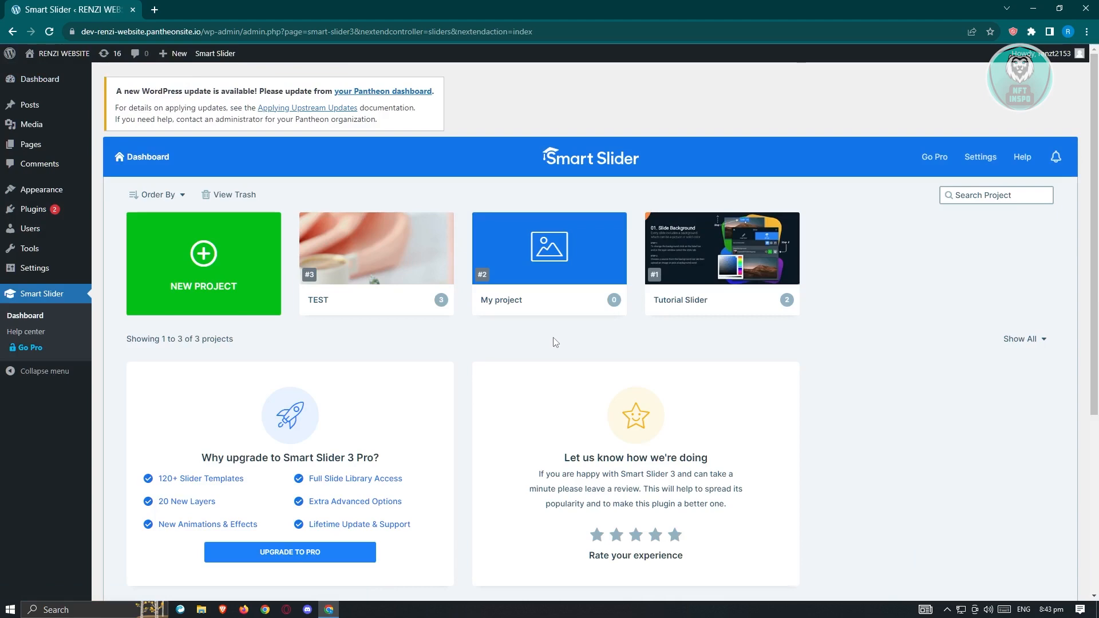
scroll(891, 390, down, 5)
scroll(893, 400, up, 5)
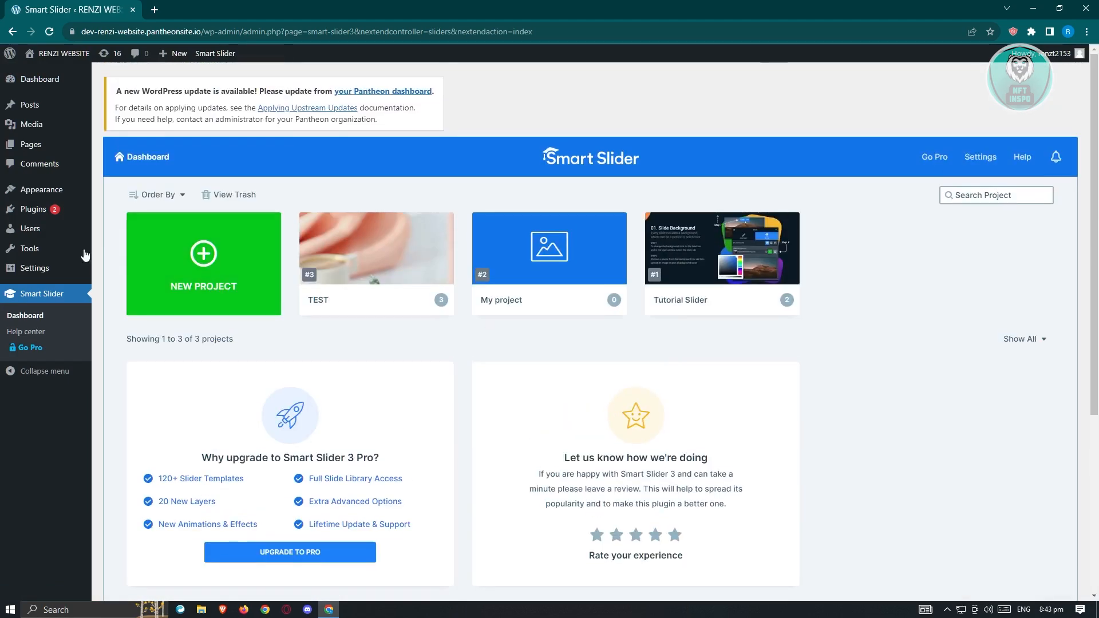
mouse_move(38, 211)
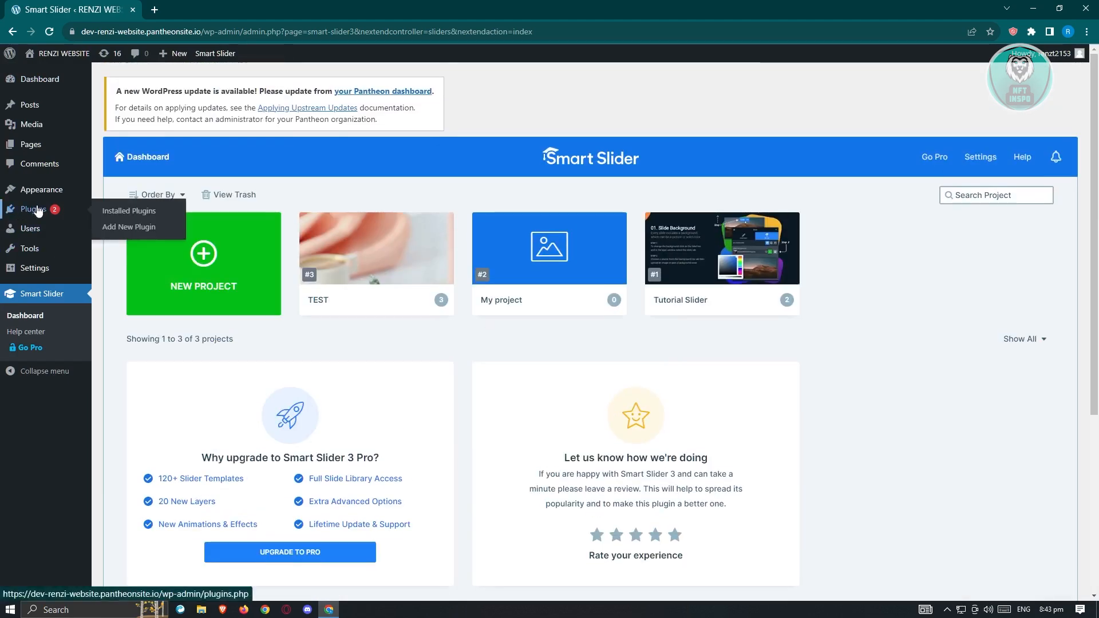
click(62, 84)
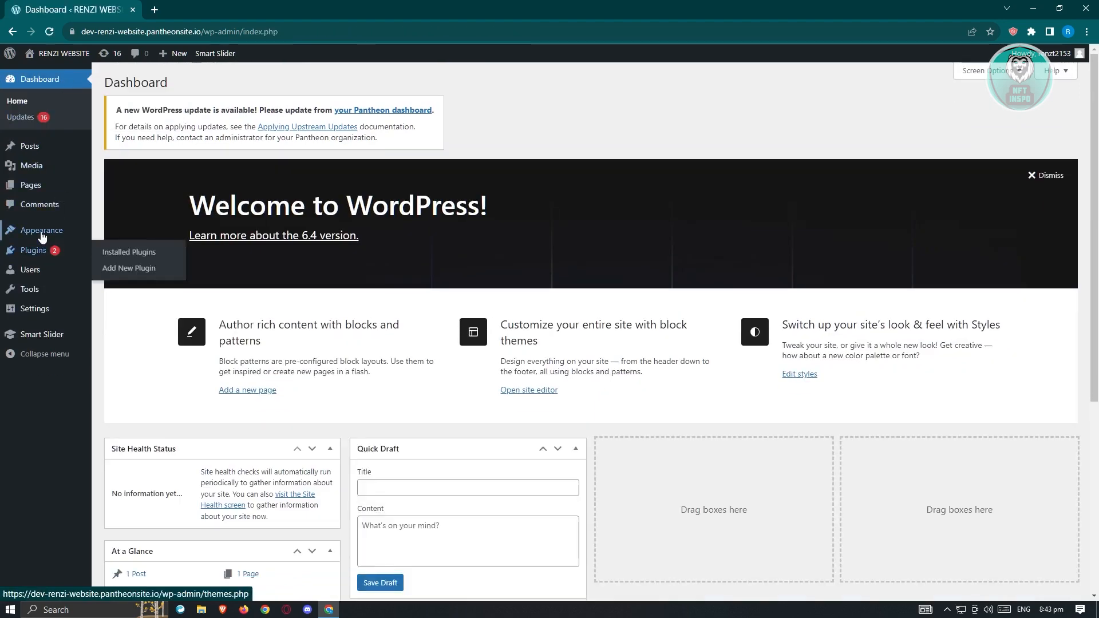
click(41, 234)
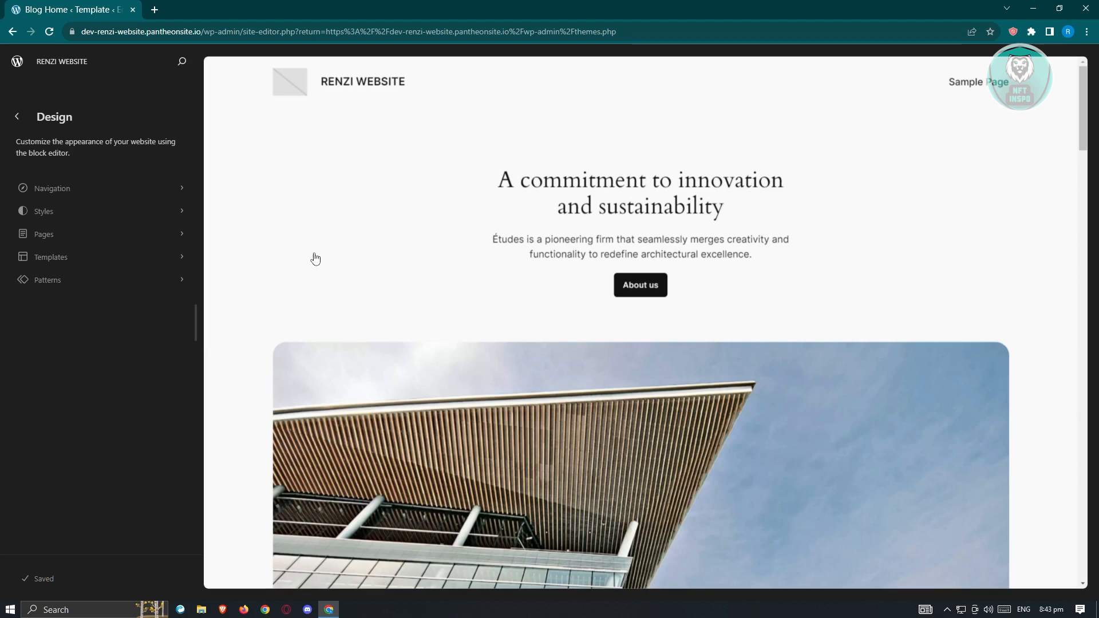
click(505, 309)
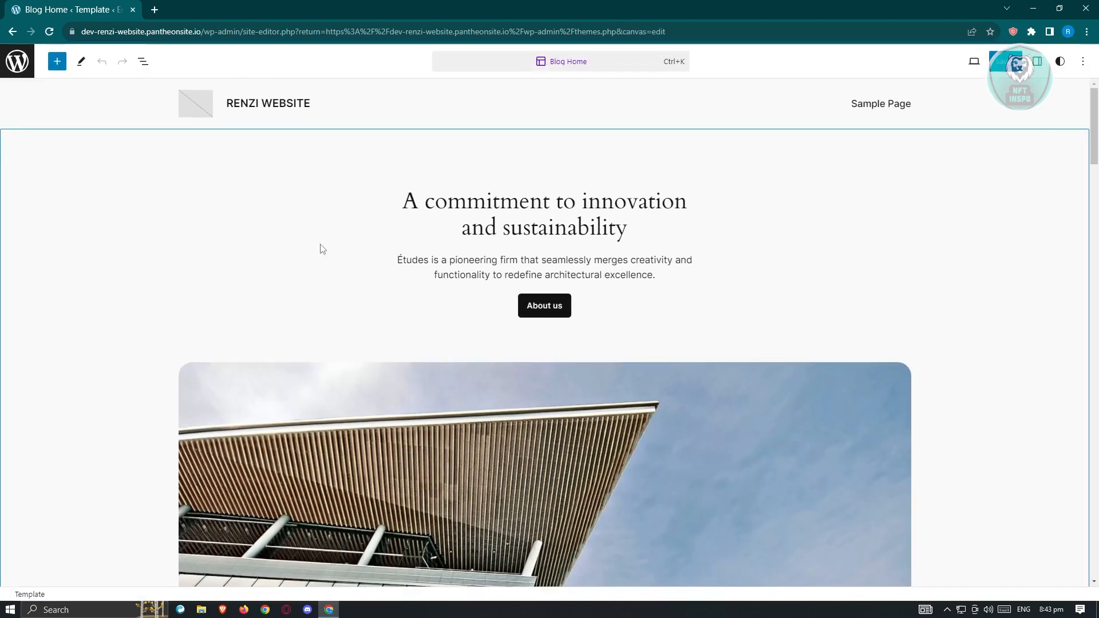
Step: Search the block inserter for SLIDER and place a Smart Slider 3 block between the About us button and the building image
click(55, 64)
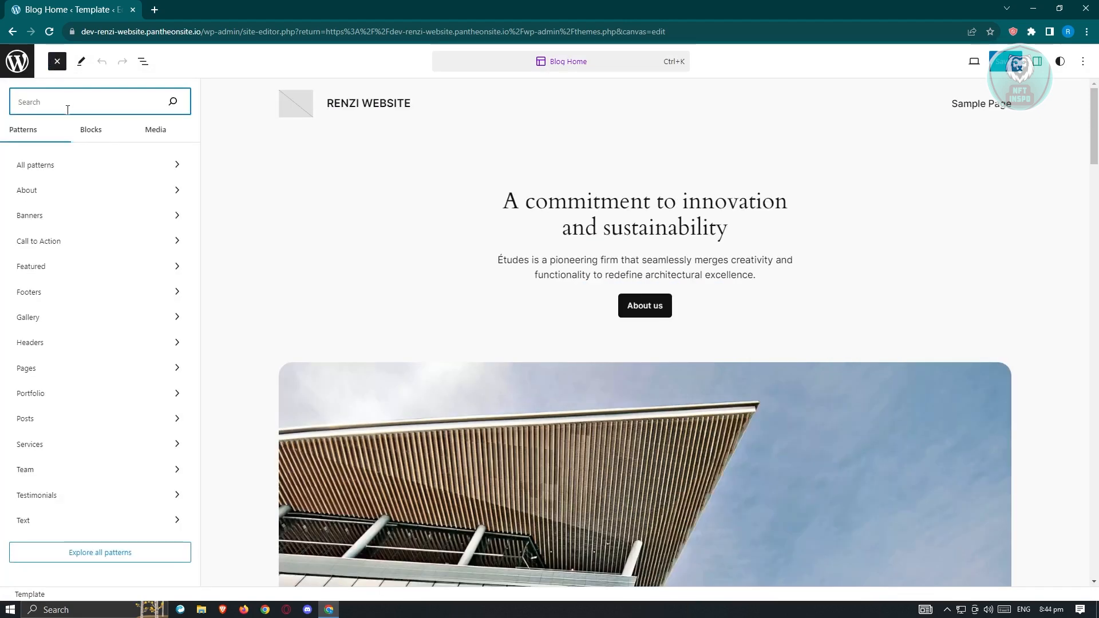
text(SLIDER)
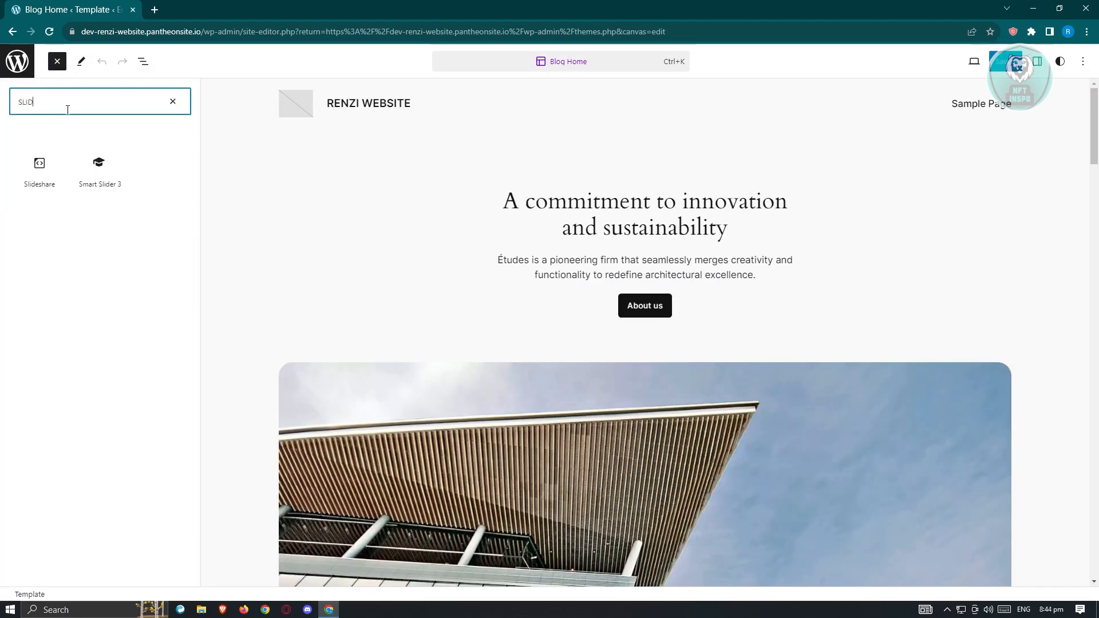
mouse_move(33, 167)
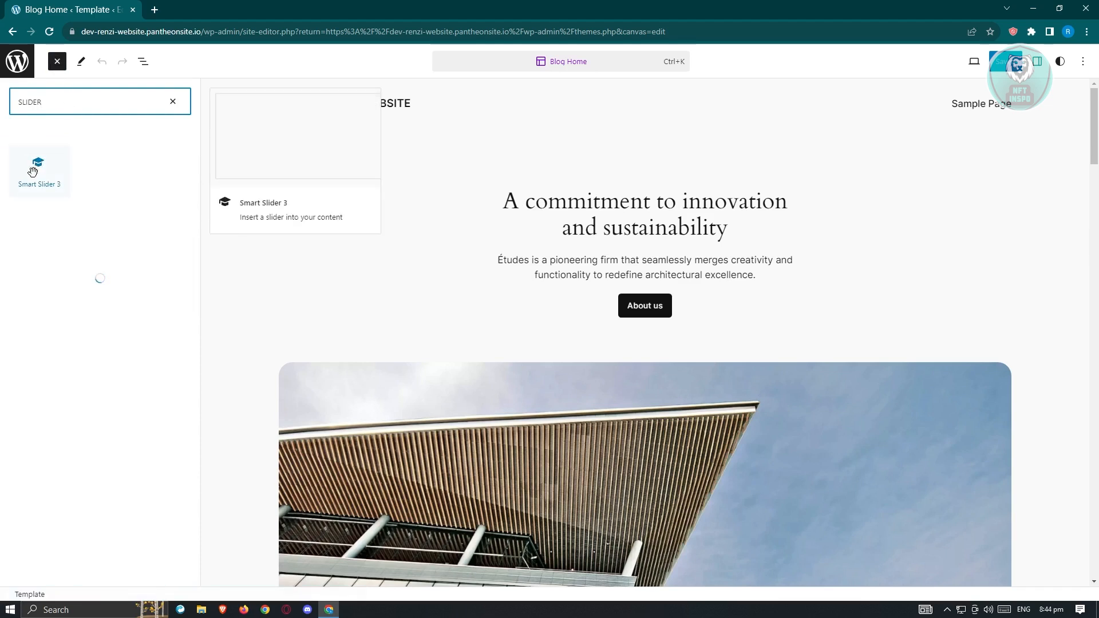
drag(33, 172, 636, 346)
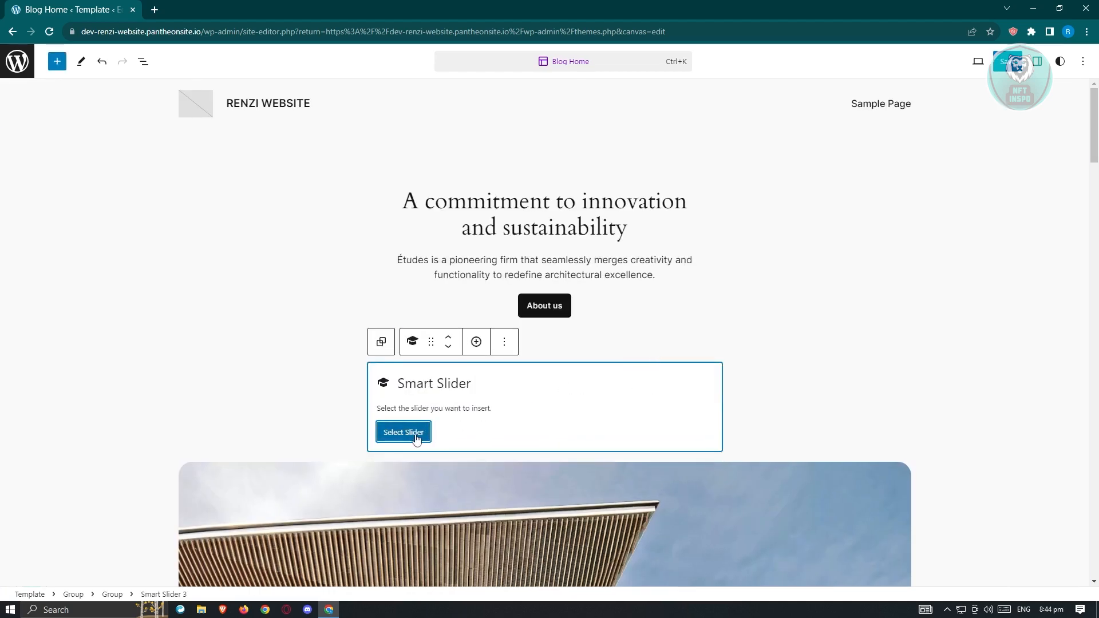
Step: Select the TEST slider for the new Smart Slider block and insert it
click(422, 433)
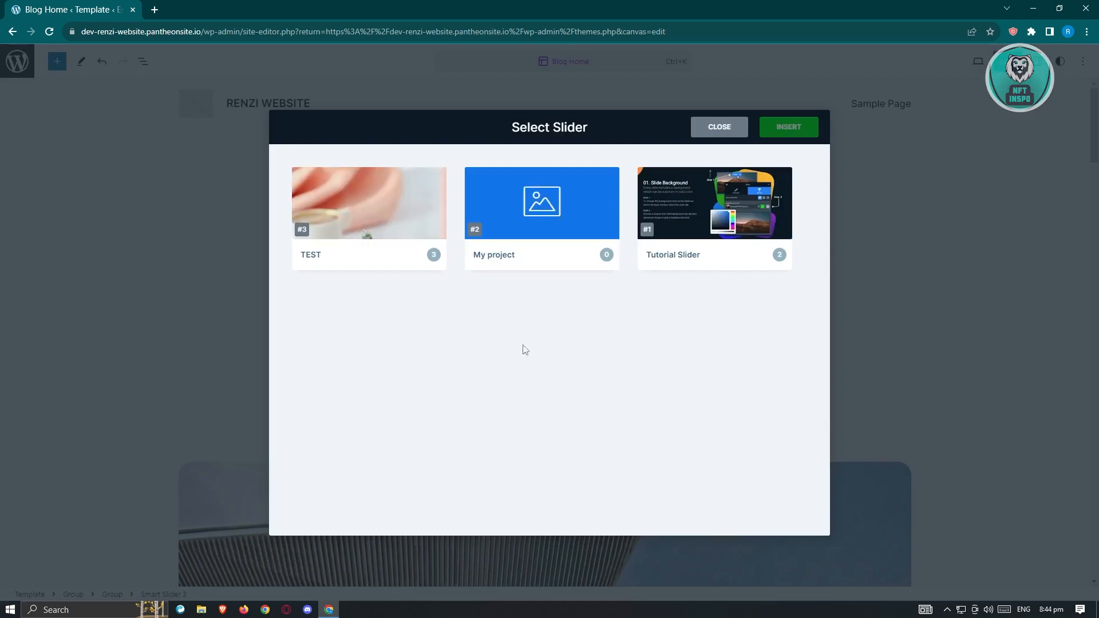
click(371, 211)
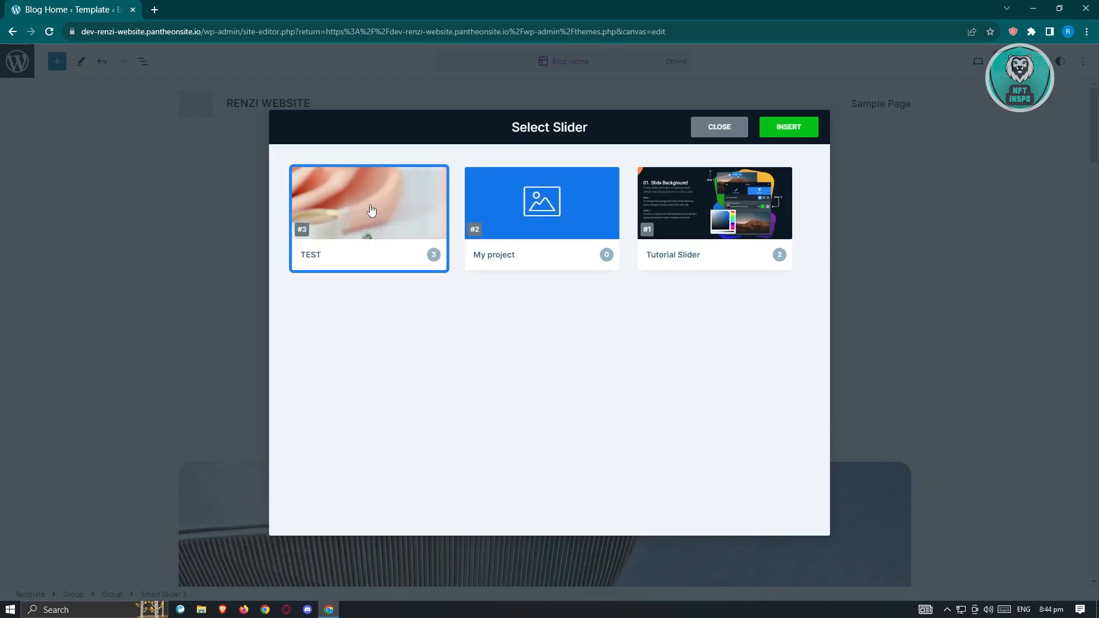
click(796, 135)
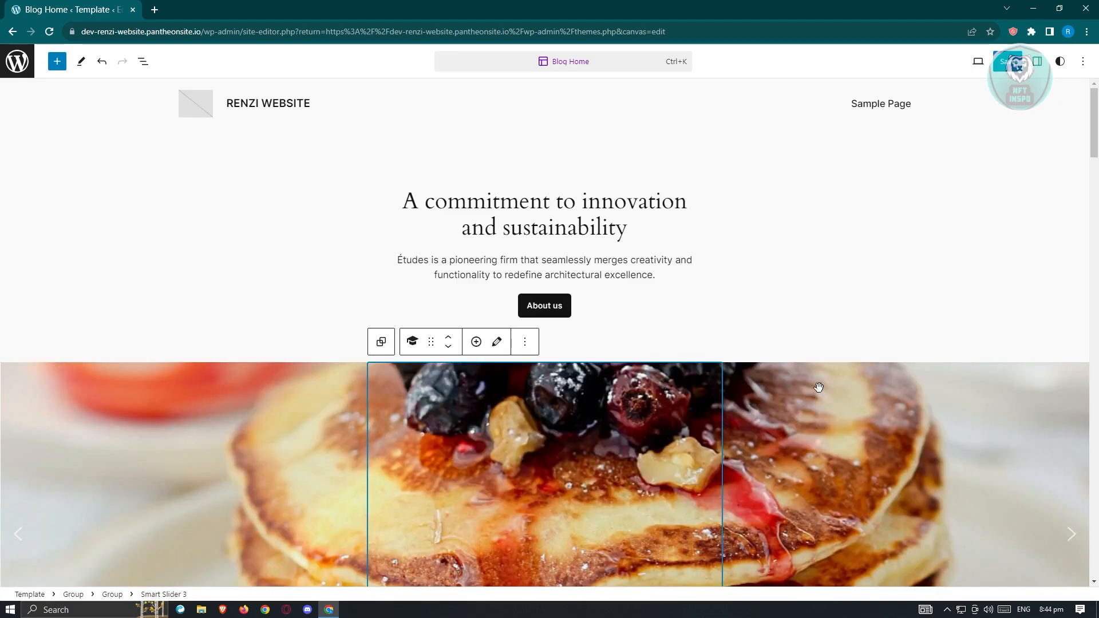
Step: Preview the inserted slider on the page by advancing through its slides twice
scroll(836, 383, down, 4)
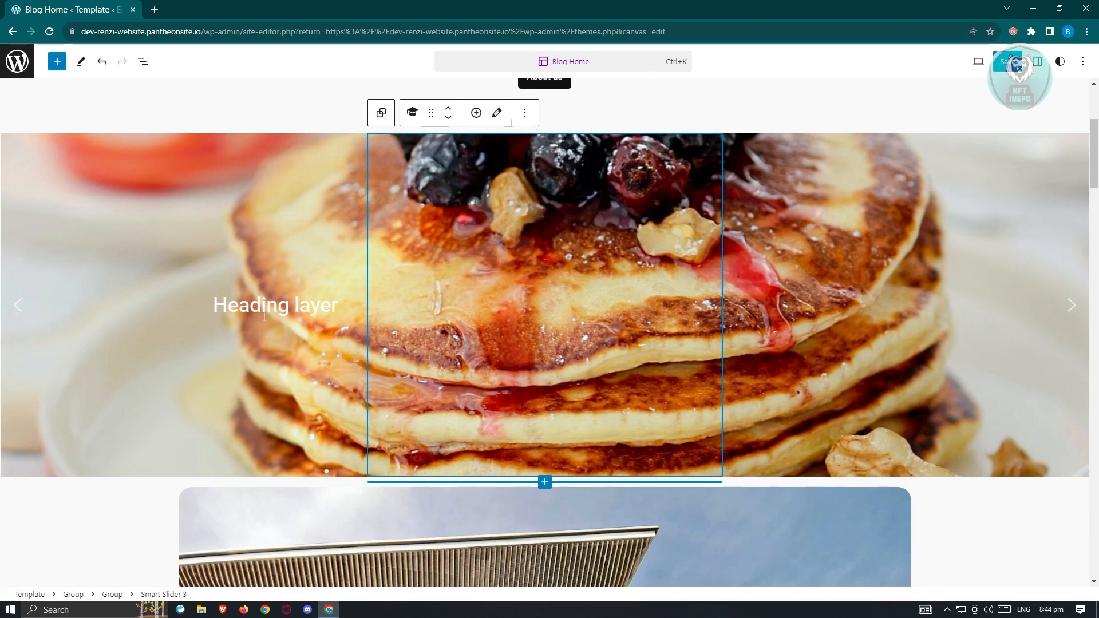
click(1075, 312)
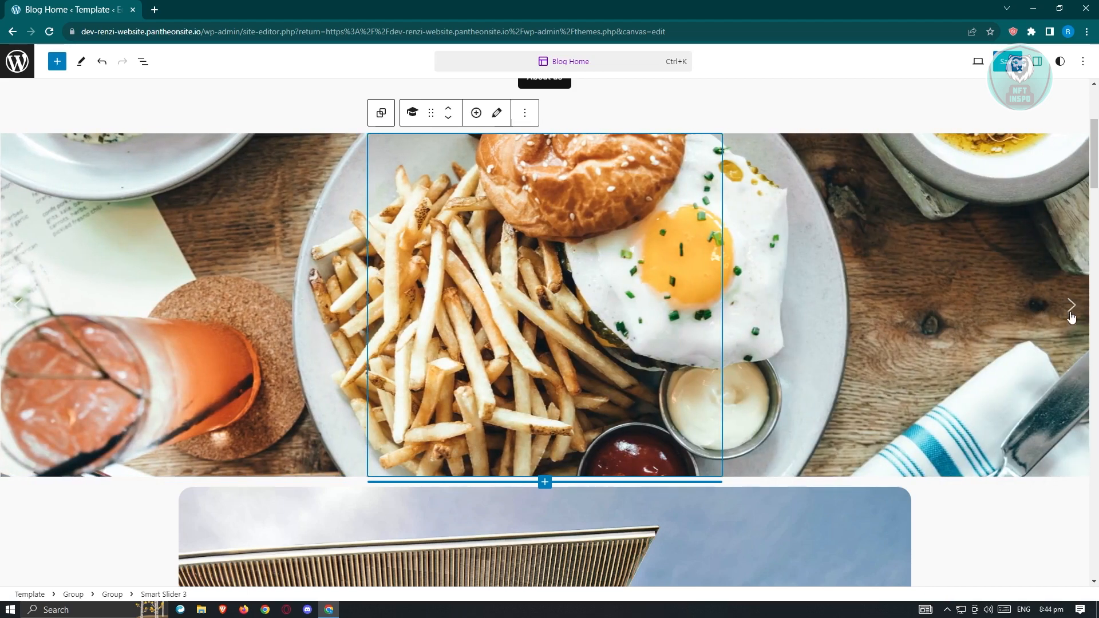
click(1073, 312)
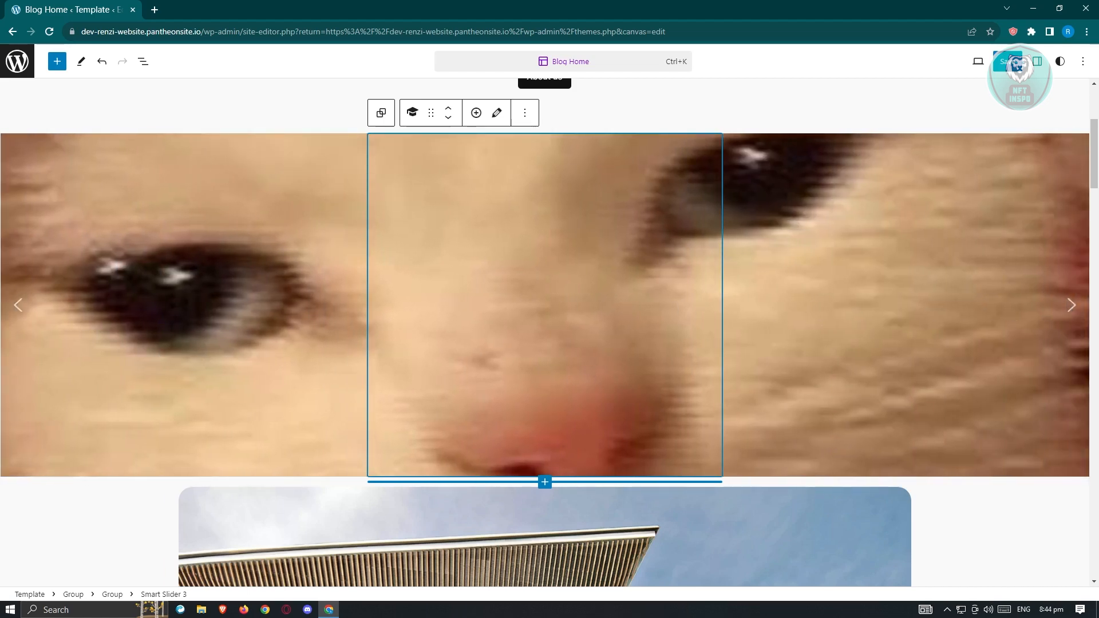